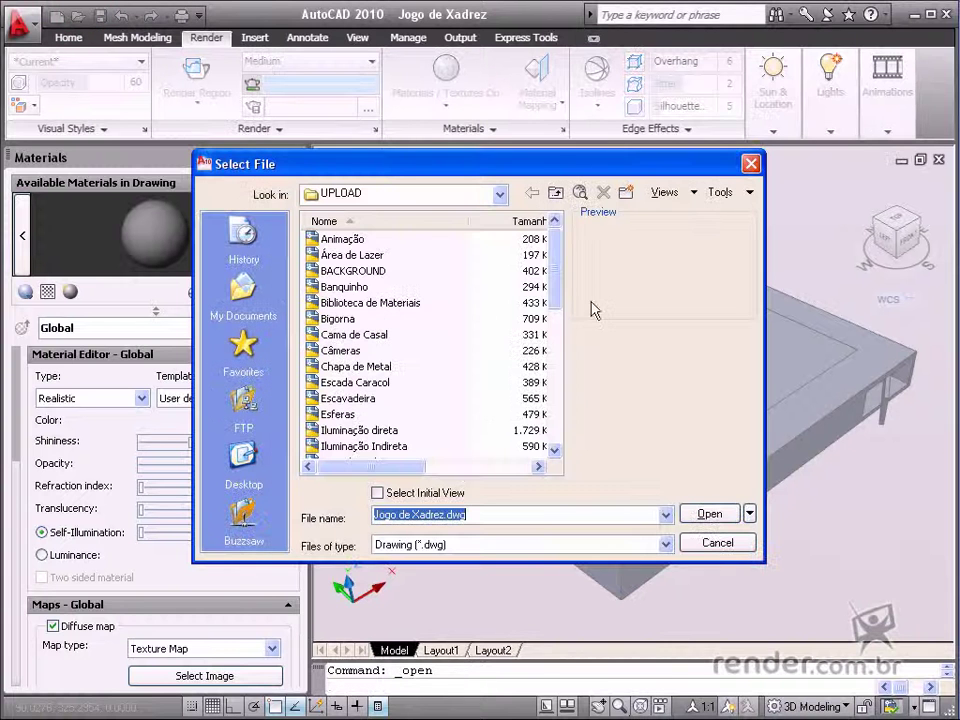
Select Jogo de Xadrez.dwg in the UPLOAD folder of the Select File dialog.
left_click_drag(558, 262, 540, 308)
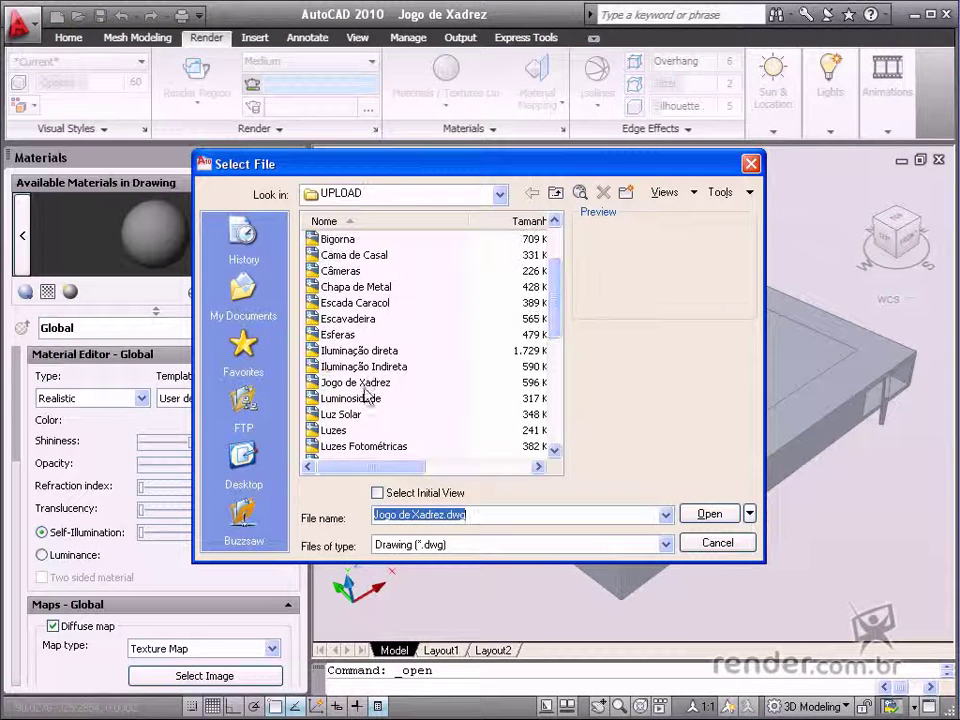
left_click(355, 382)
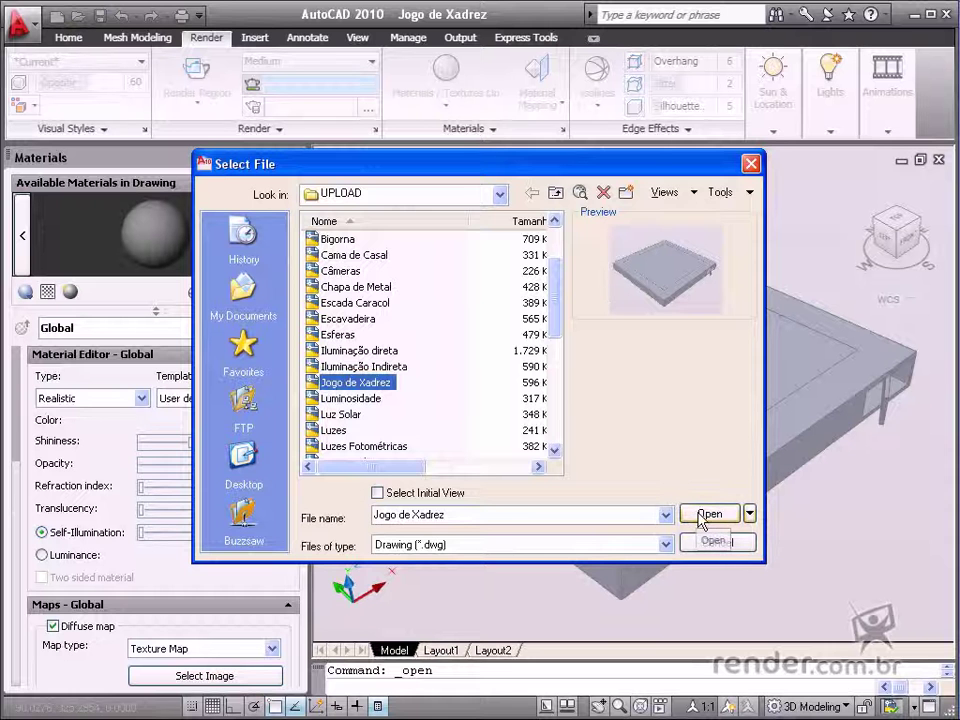
Open the drawing and create a new Advanced material named ESTRUTURA.
left_click(718, 541)
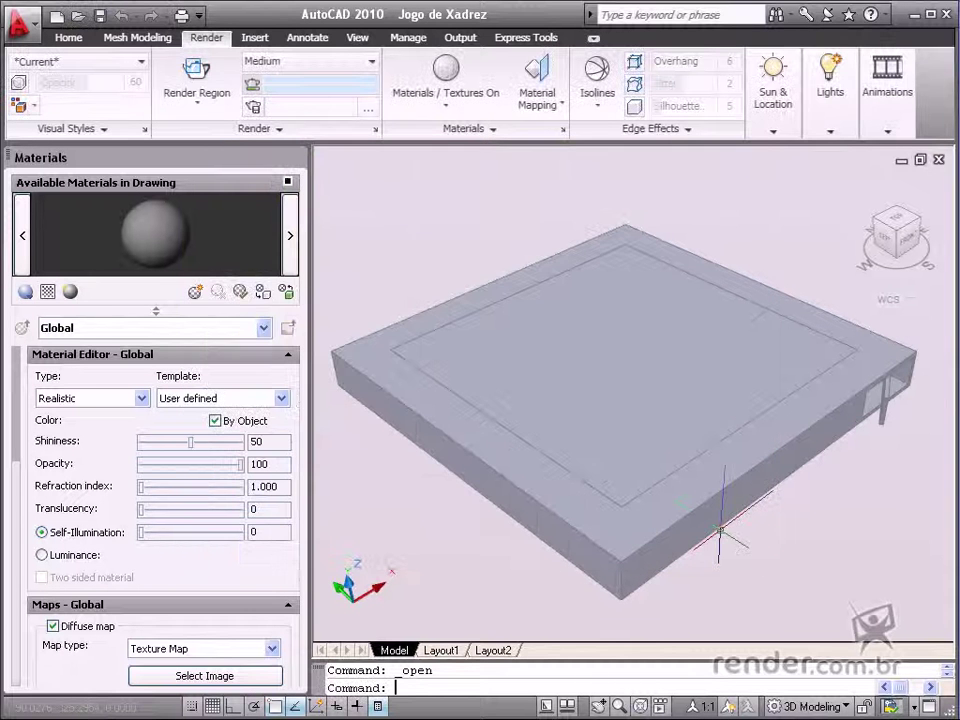
left_click(195, 291)
type("E5TURA")
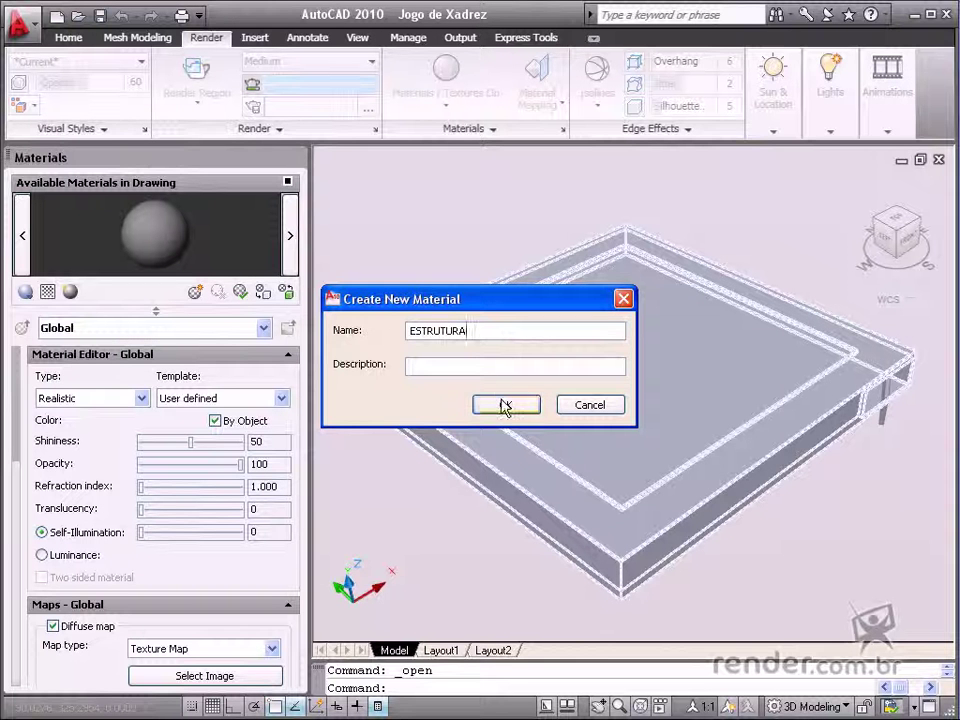
left_click(505, 406)
left_click(141, 398)
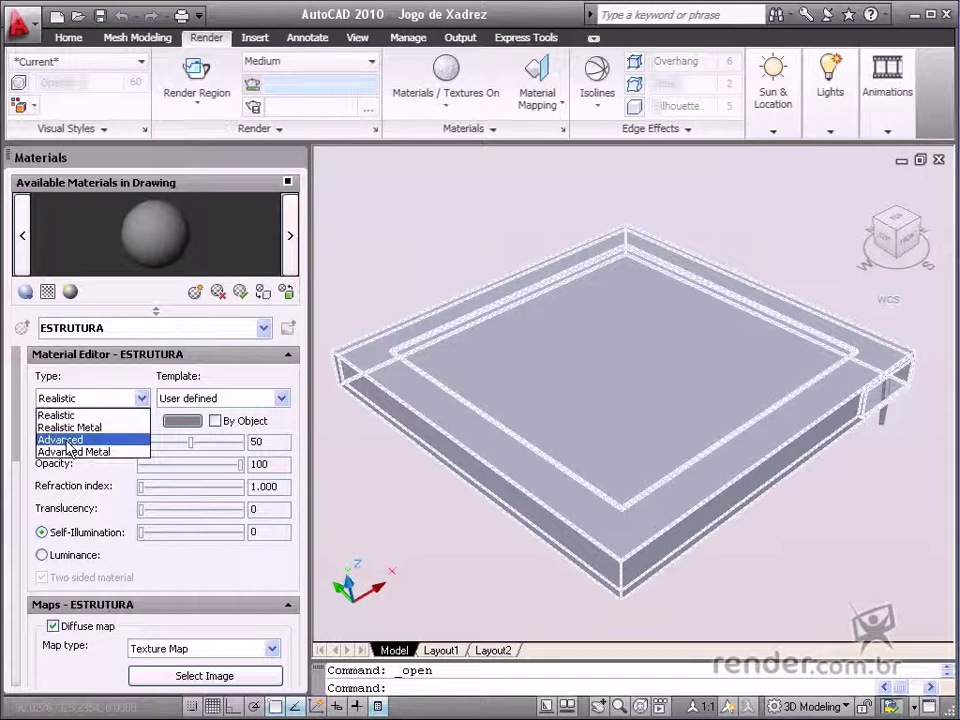
left_click(70, 441)
Set ESTRUTURA's diffuse colour to brown DIC 238 from the Color Books.
left_click(183, 444)
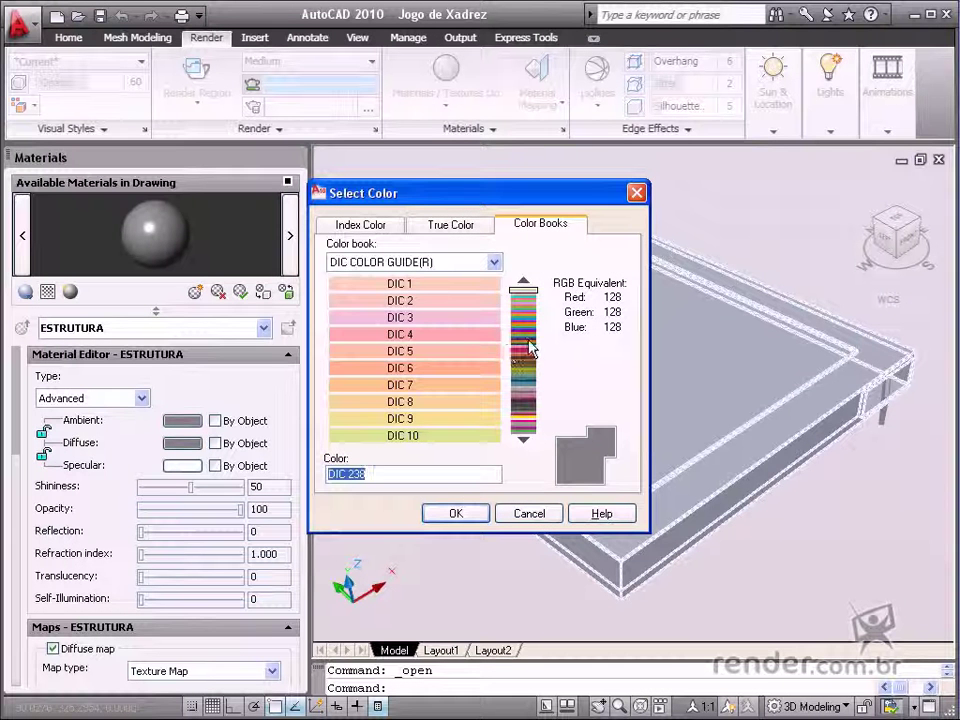
left_click(528, 347)
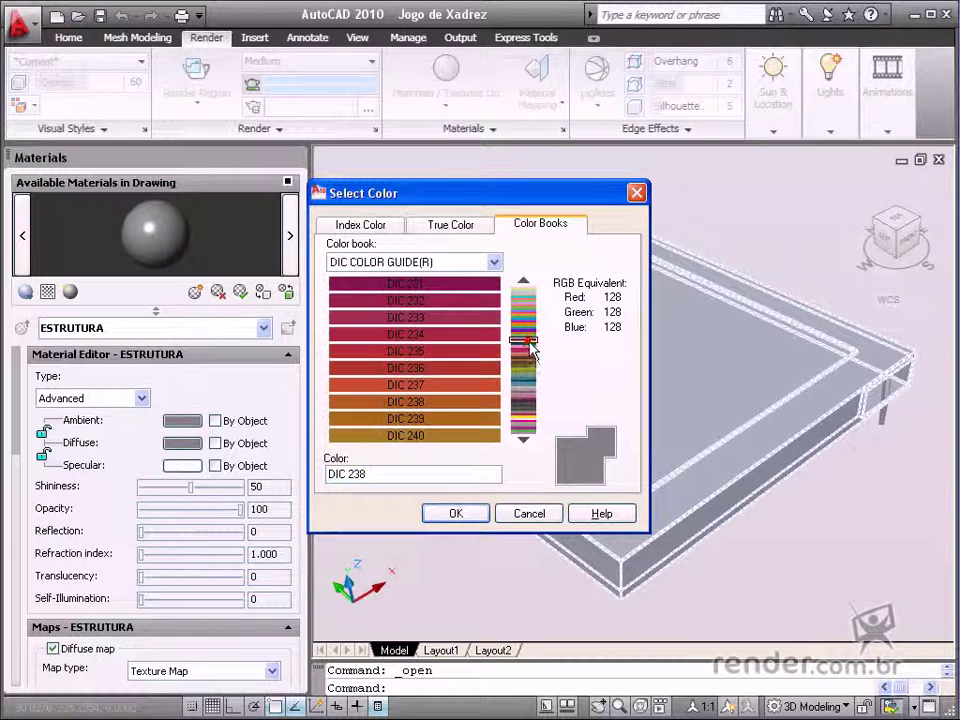
left_click(440, 401)
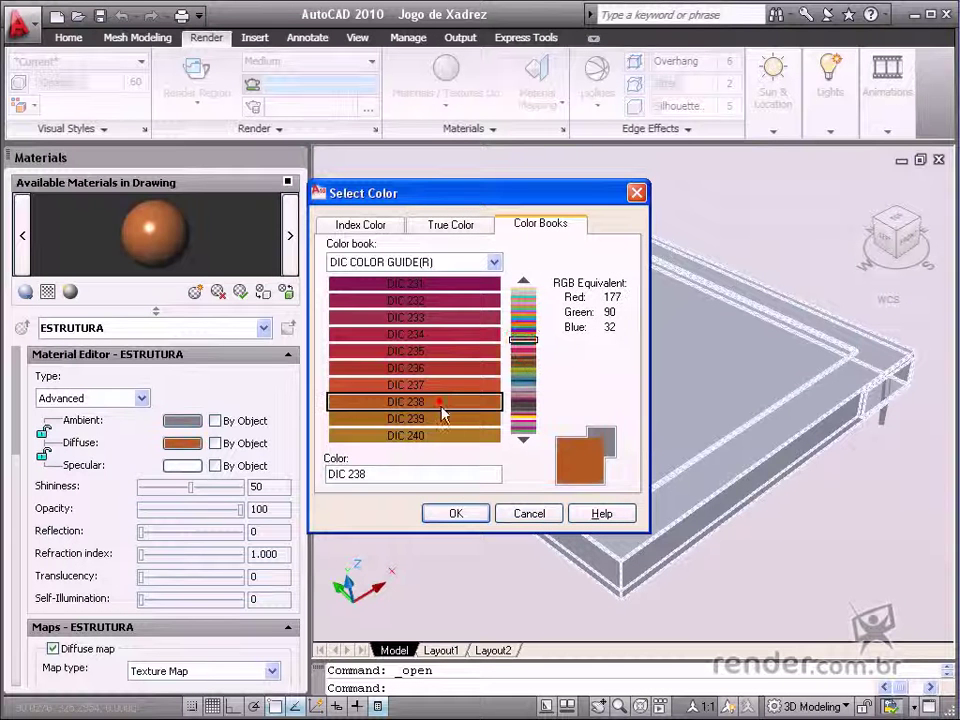
Lock ambient to the brown diffuse, set shininess to 100 and reflection to 50.
left_click(455, 514)
left_click(42, 436)
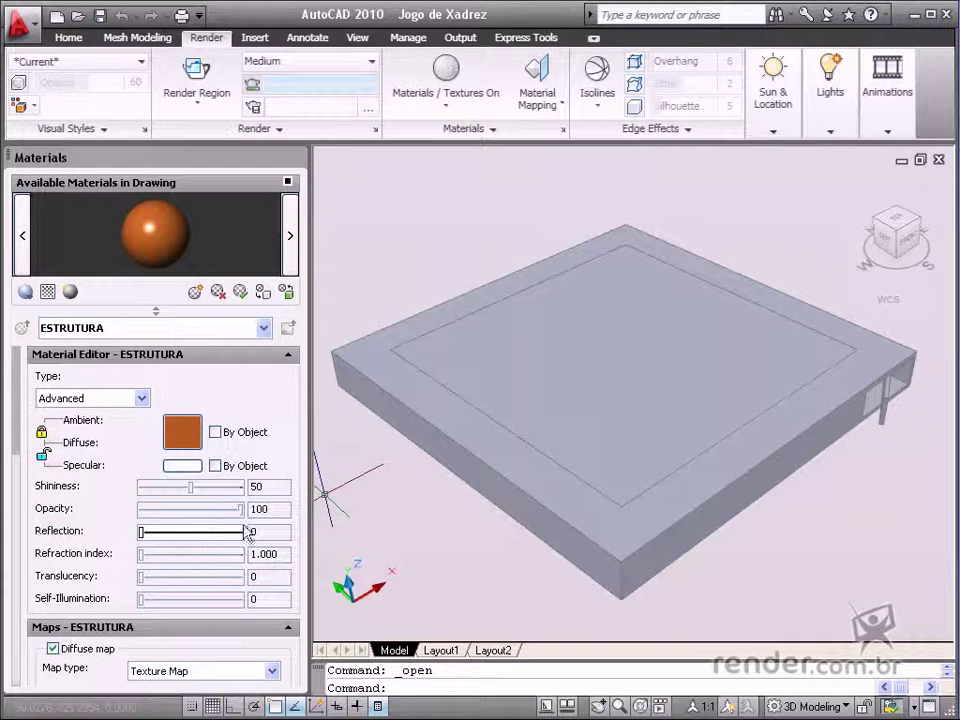
left_click_drag(189, 487, 243, 488)
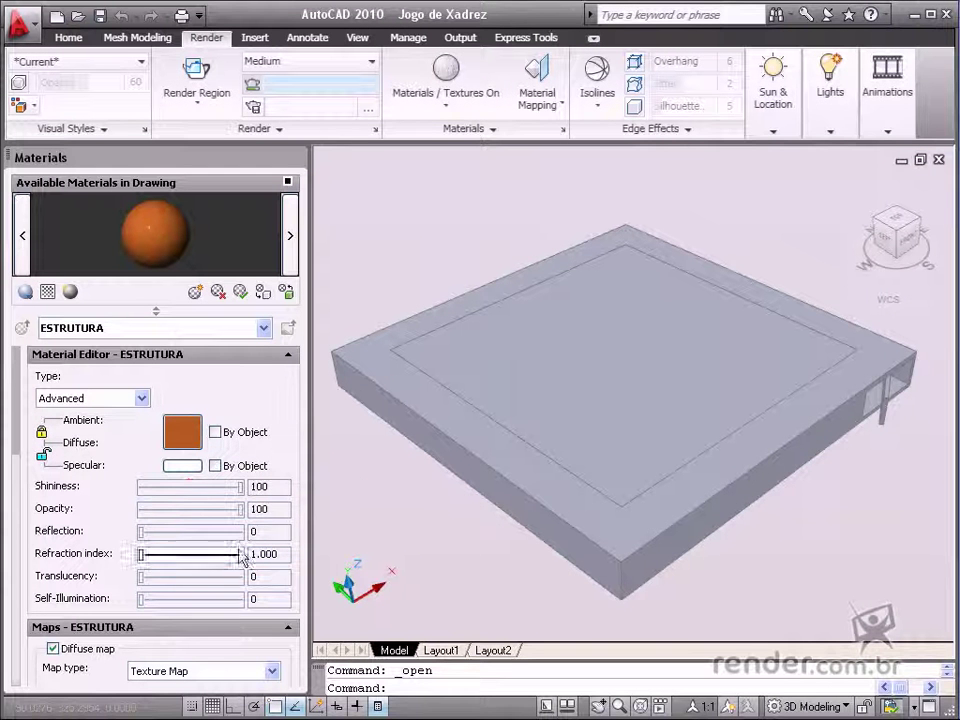
type("50")
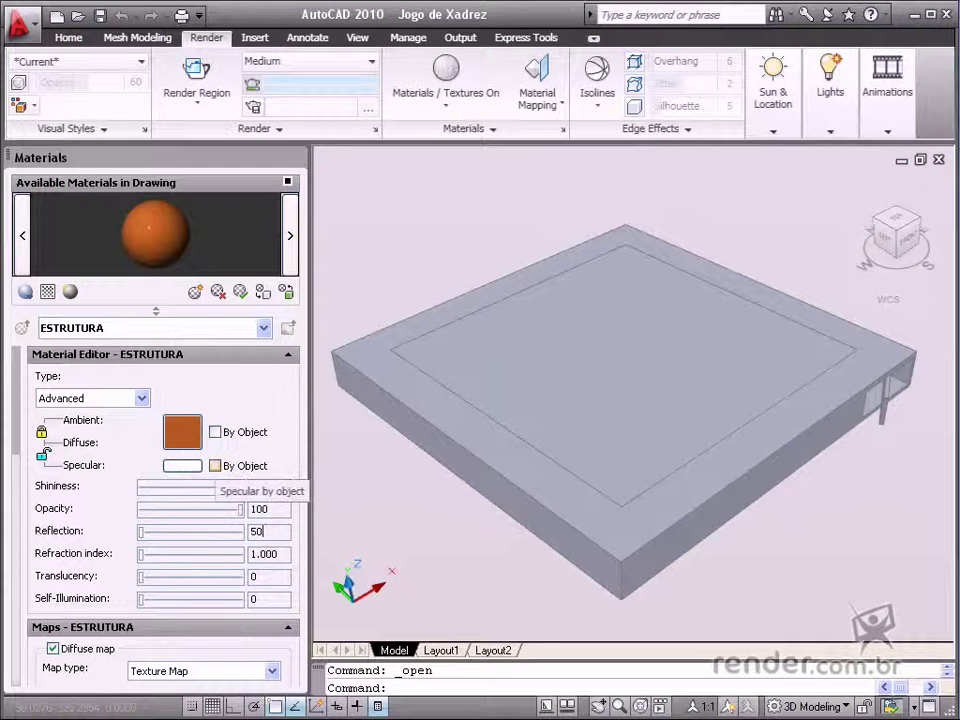
key("Return")
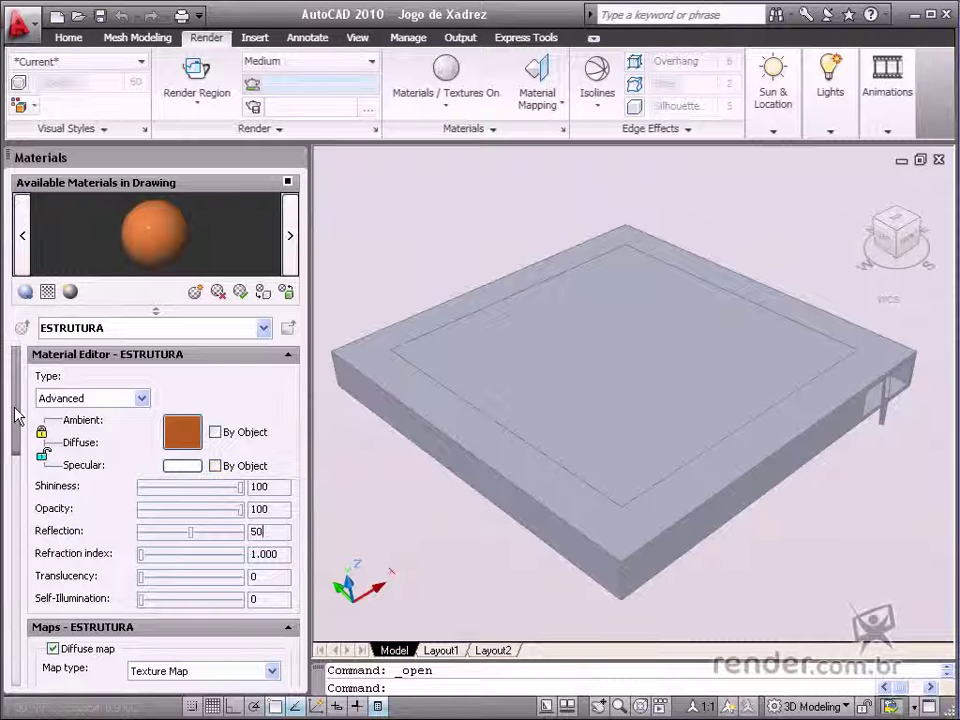
Scale ESTRUTURA in millimetres with locked 1.0000 width/height tiling and Auto-regen on.
left_click_drag(15, 417, 17, 589)
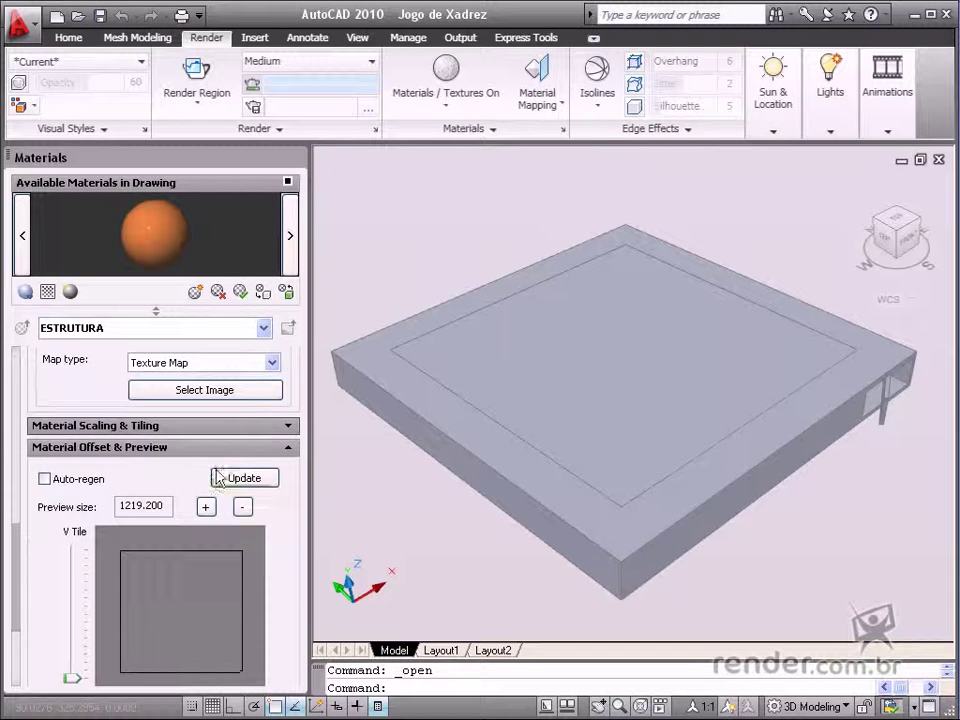
left_click(288, 427)
left_click(237, 457)
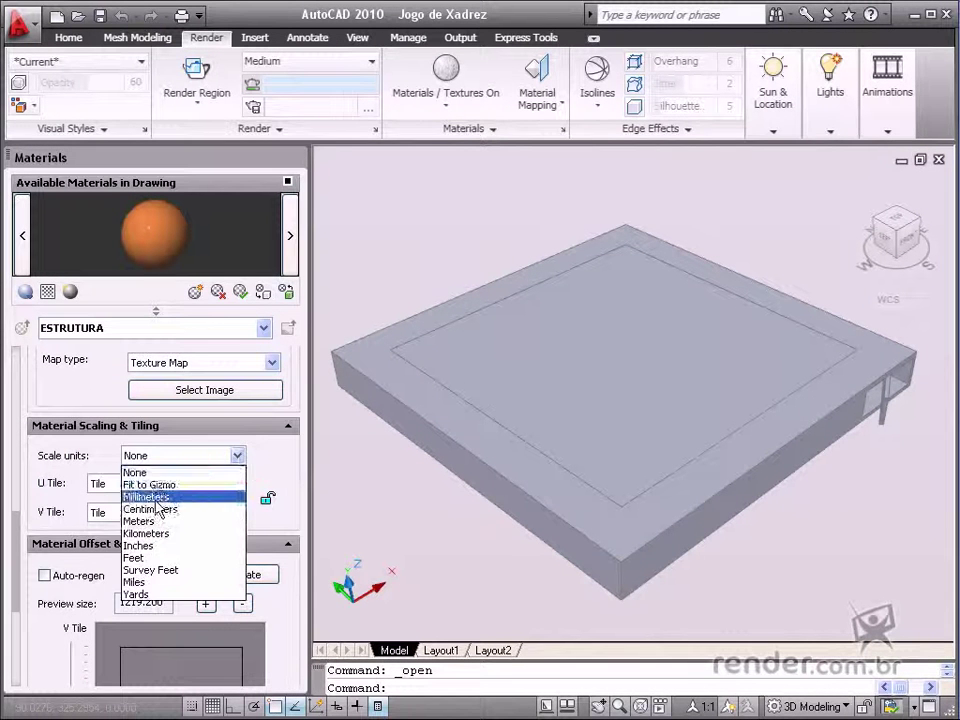
left_click(150, 496)
left_click(265, 498)
double_click(190, 481)
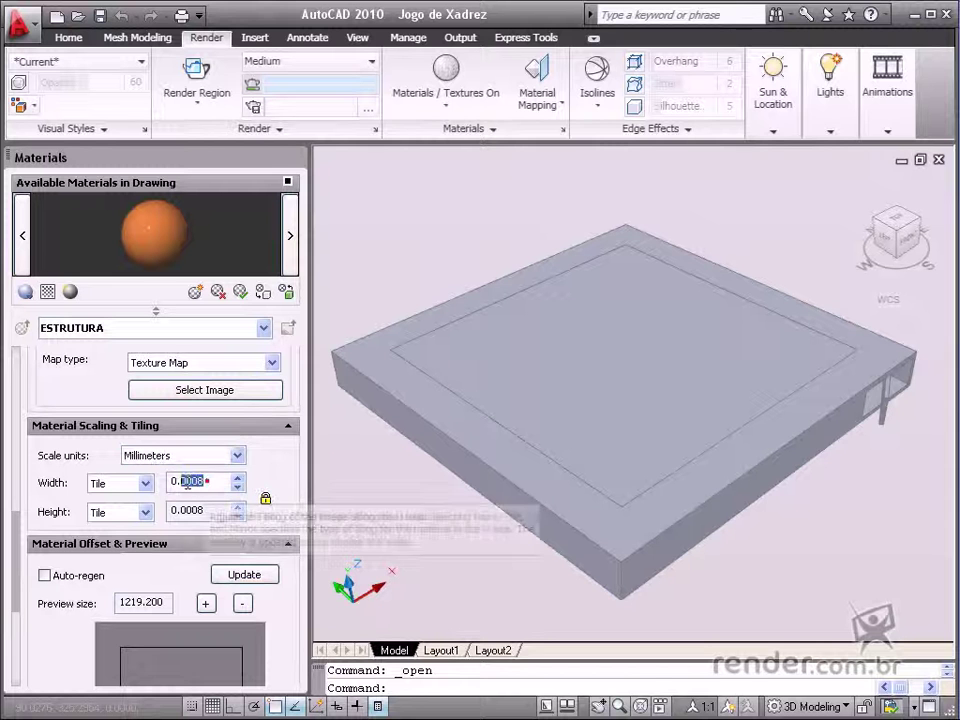
key("Tab")
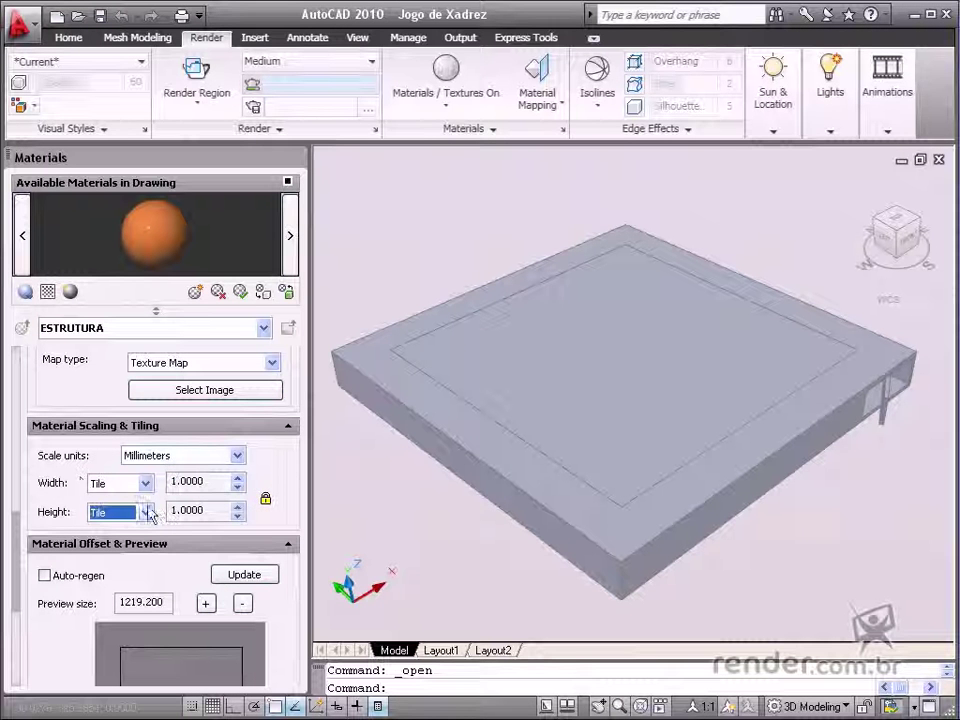
left_click(43, 577)
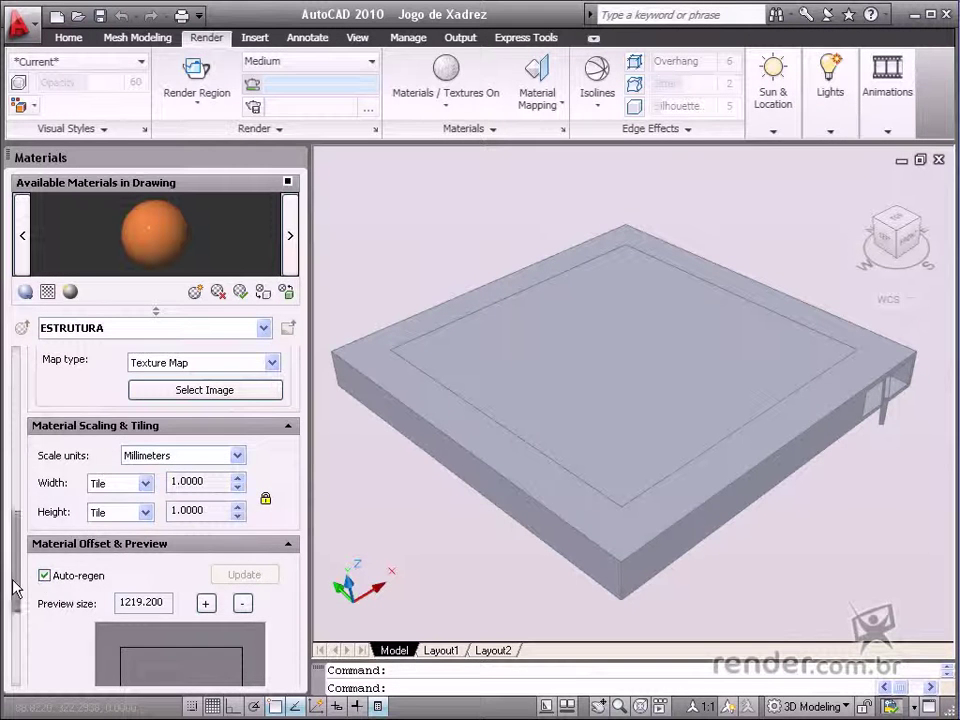
left_click_drag(16, 580, 15, 425)
Apply ESTRUTURA to the board's outer frame, then start a Render Region.
left_click(45, 292)
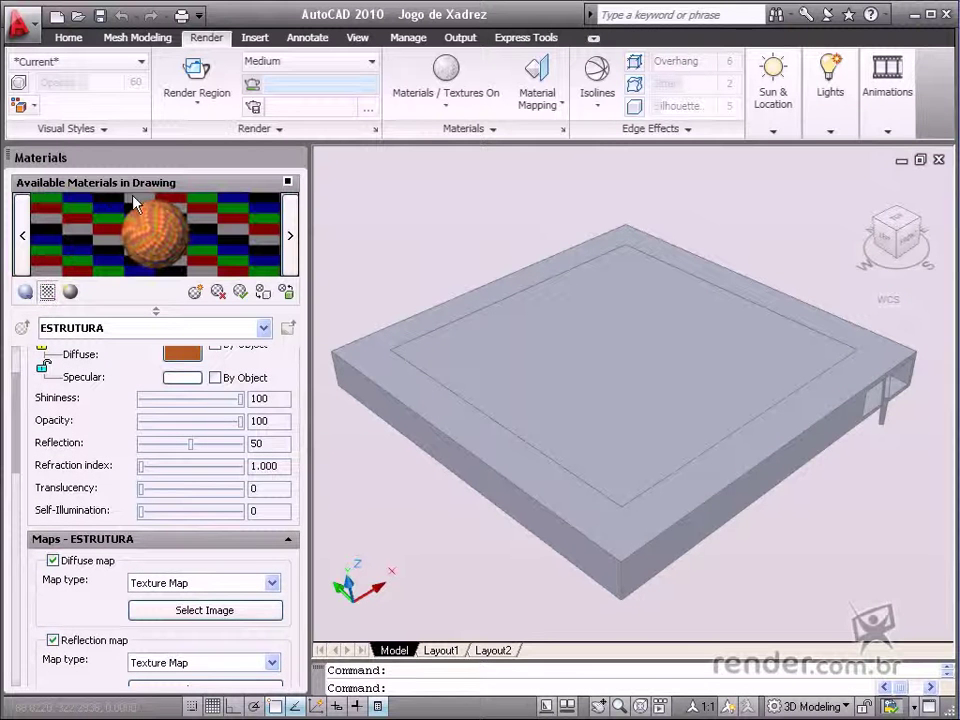
mouse_move(118, 230)
left_mouse_down()
mouse_move(188, 218)
mouse_move(120, 193)
left_mouse_up()
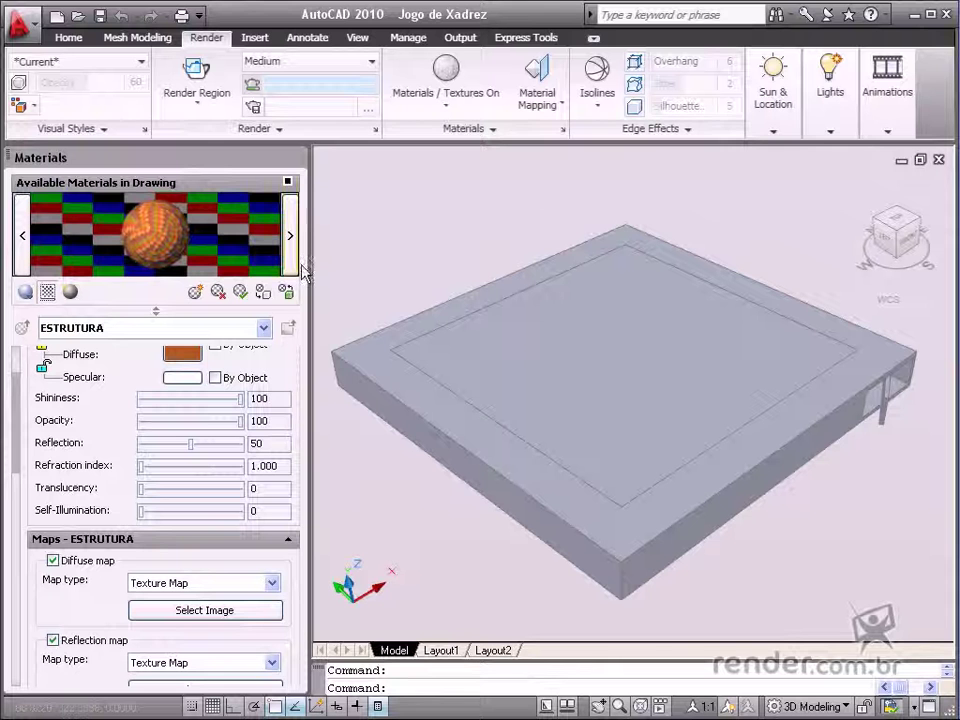
left_click(263, 293)
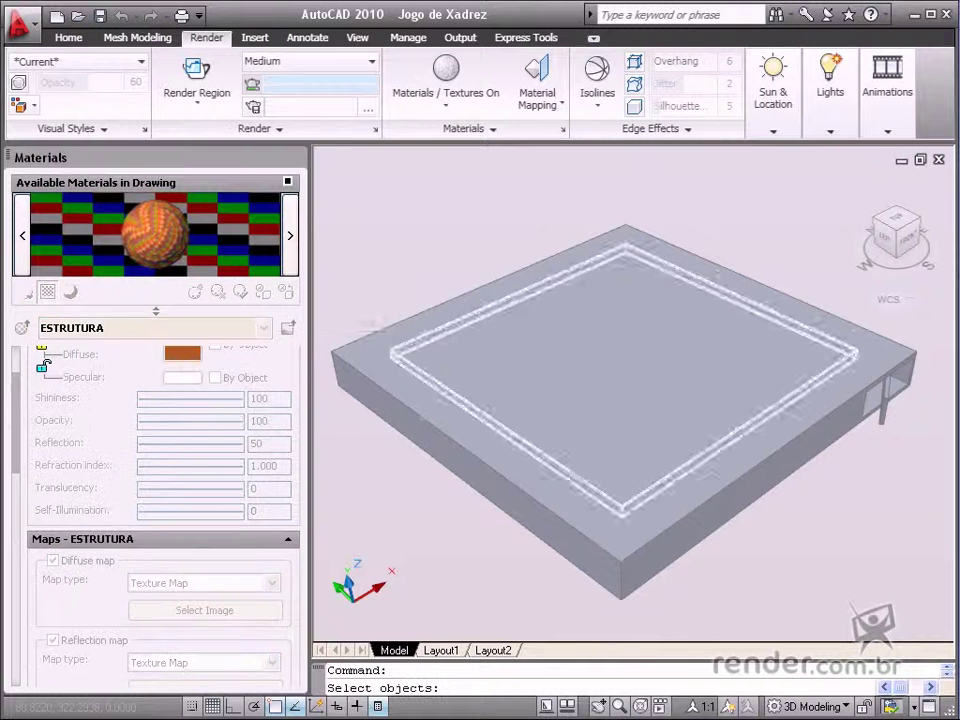
left_click(868, 390)
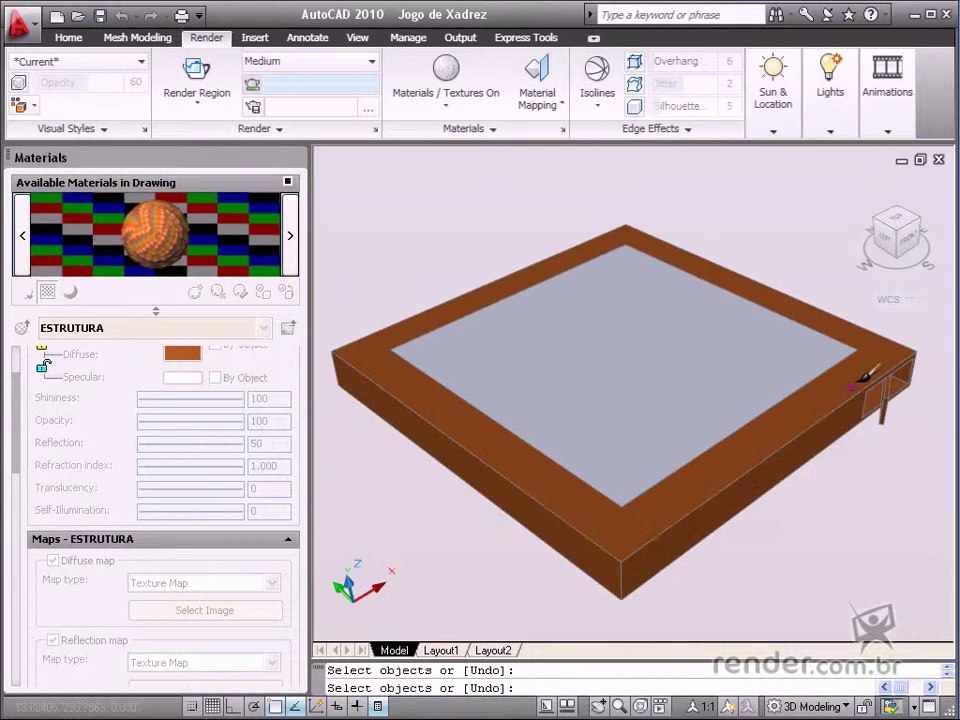
right_click(789, 231)
left_click(815, 242)
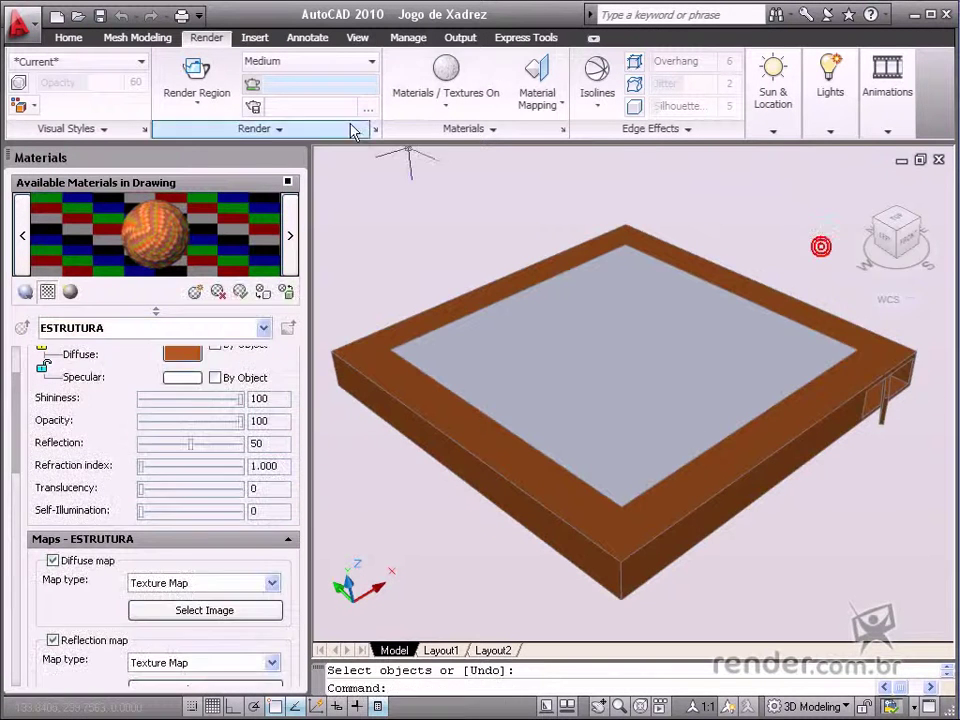
left_click(197, 104)
left_click(199, 174)
left_click(336, 180)
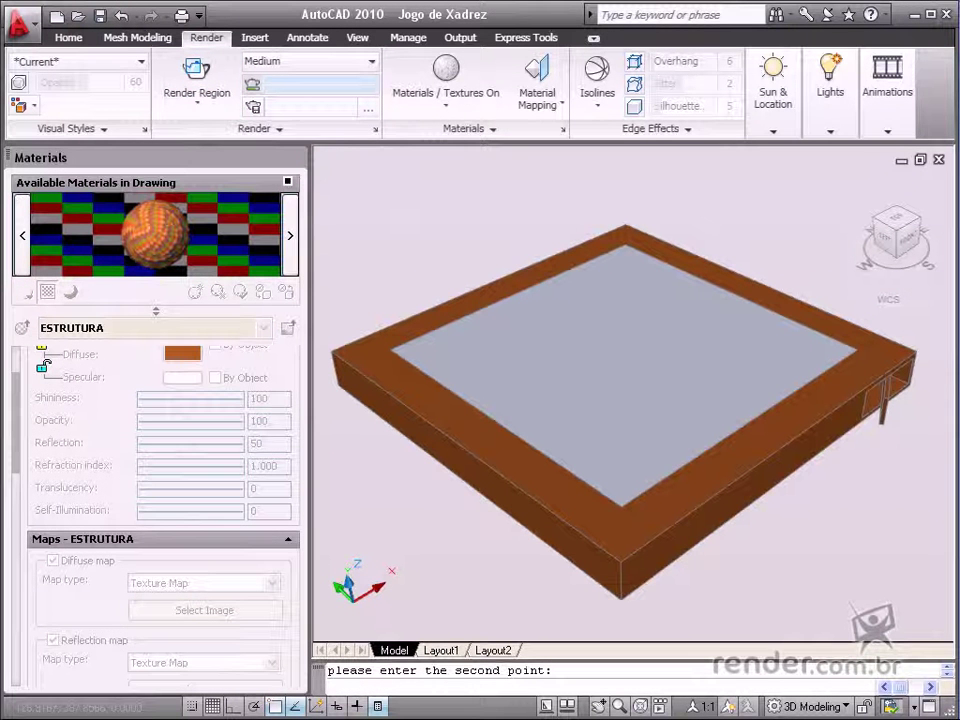
left_click(930, 615)
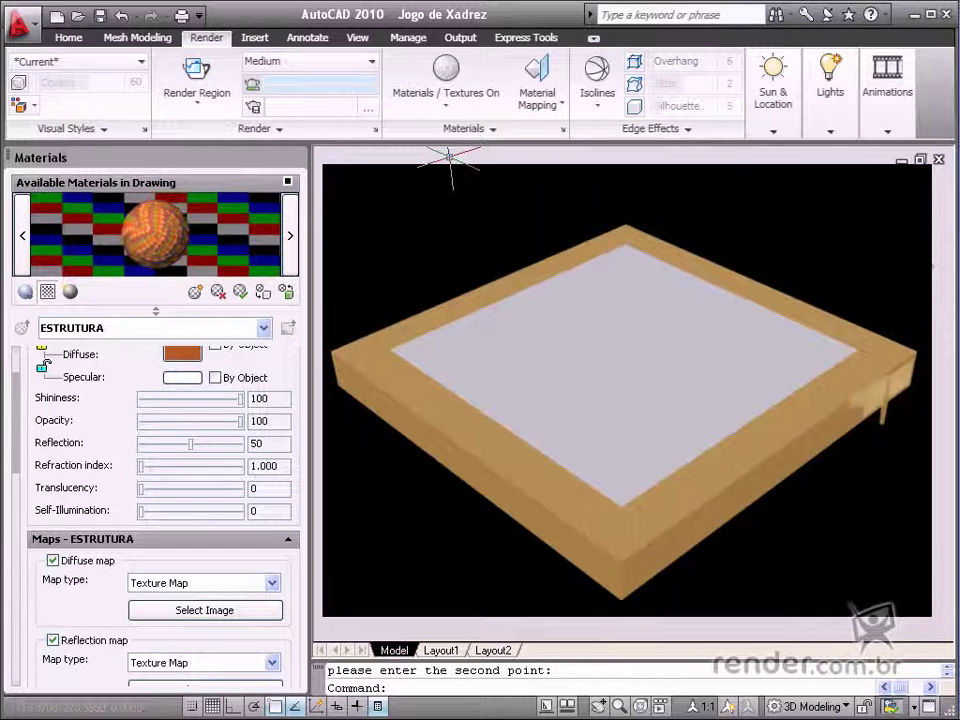
key("Escape")
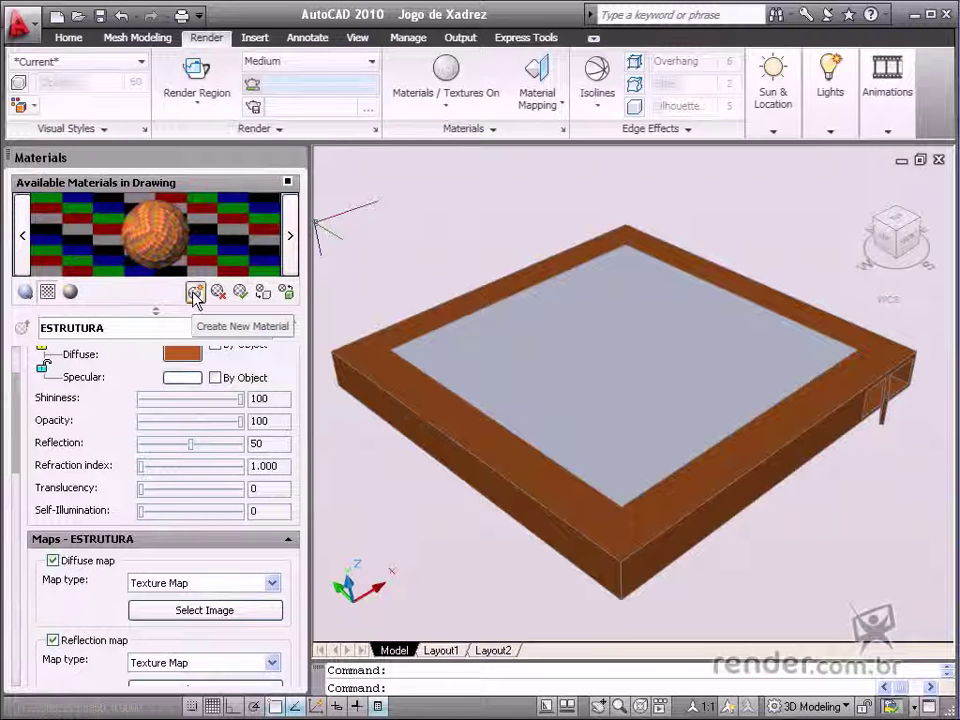
Create a new Advanced material named TABULEIRO.
left_click(195, 294)
type("TABULEIRO")
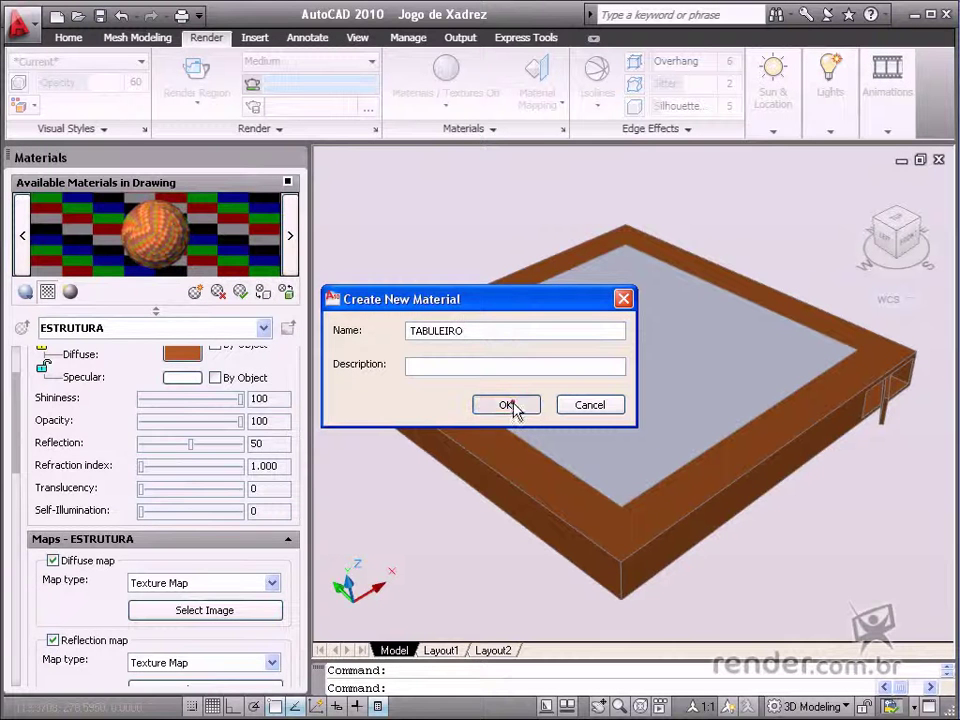
left_click(500, 405)
left_click(143, 402)
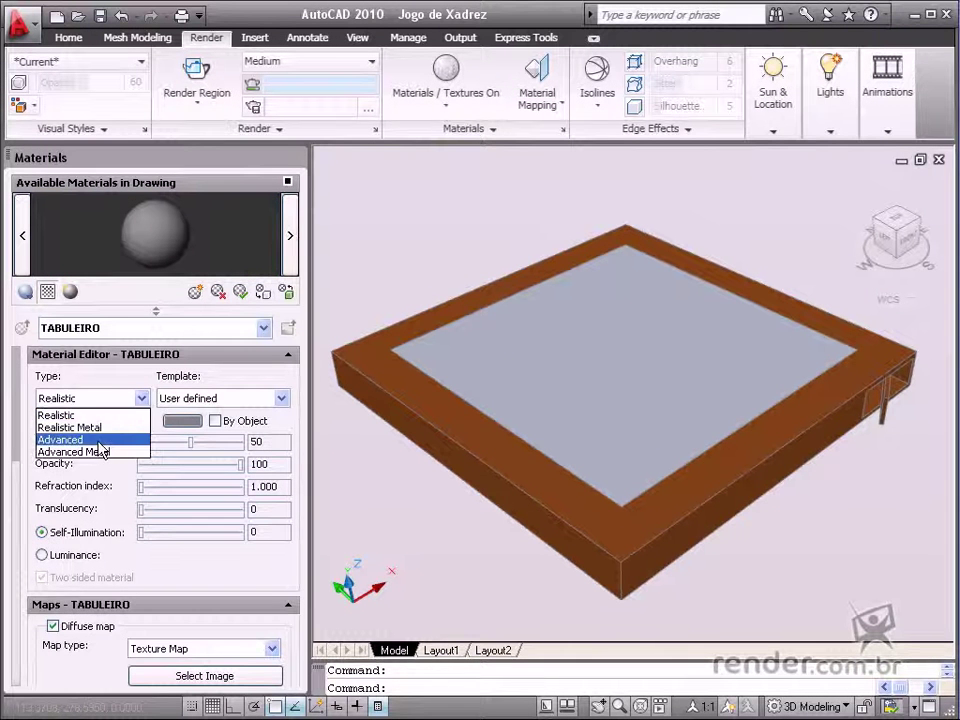
left_click(96, 436)
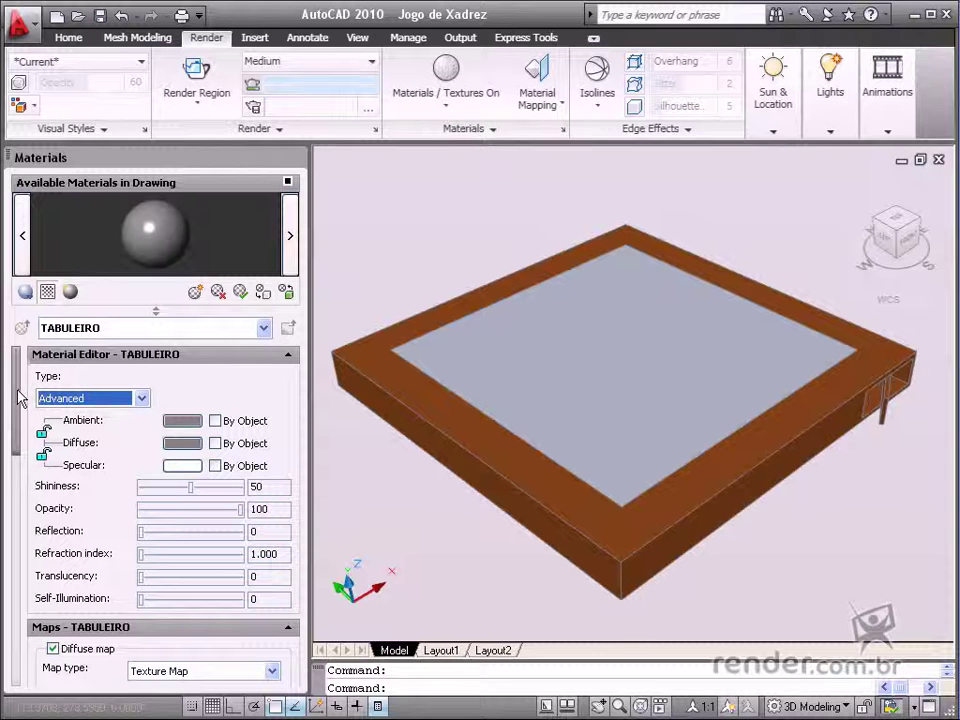
Set TABULEIRO's diffuse map type to Checker.
left_click_drag(17, 388, 20, 486)
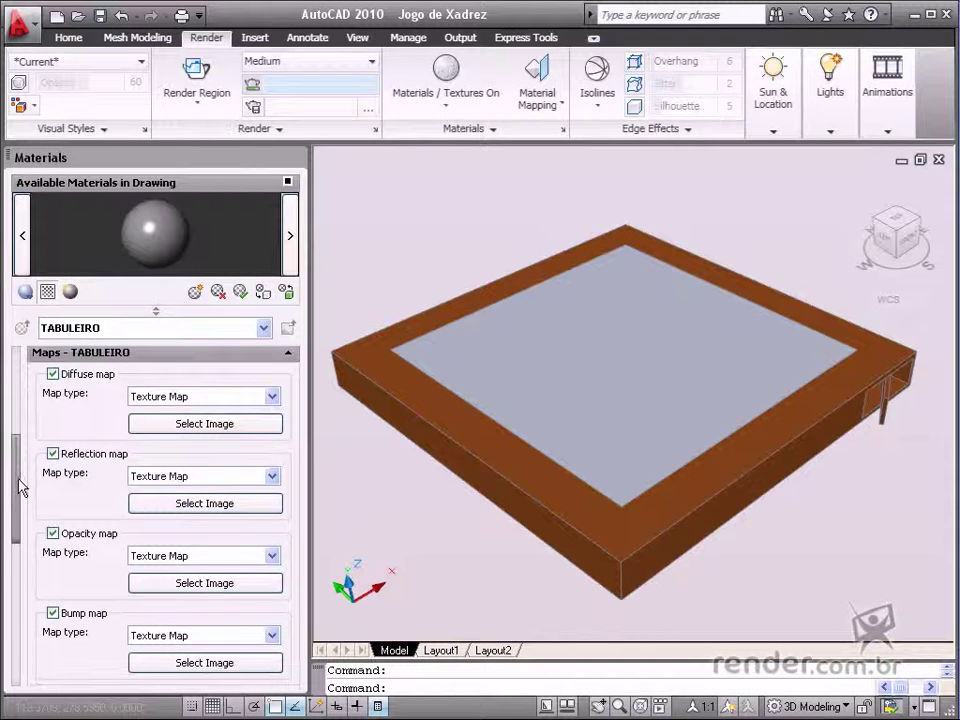
left_click(271, 396)
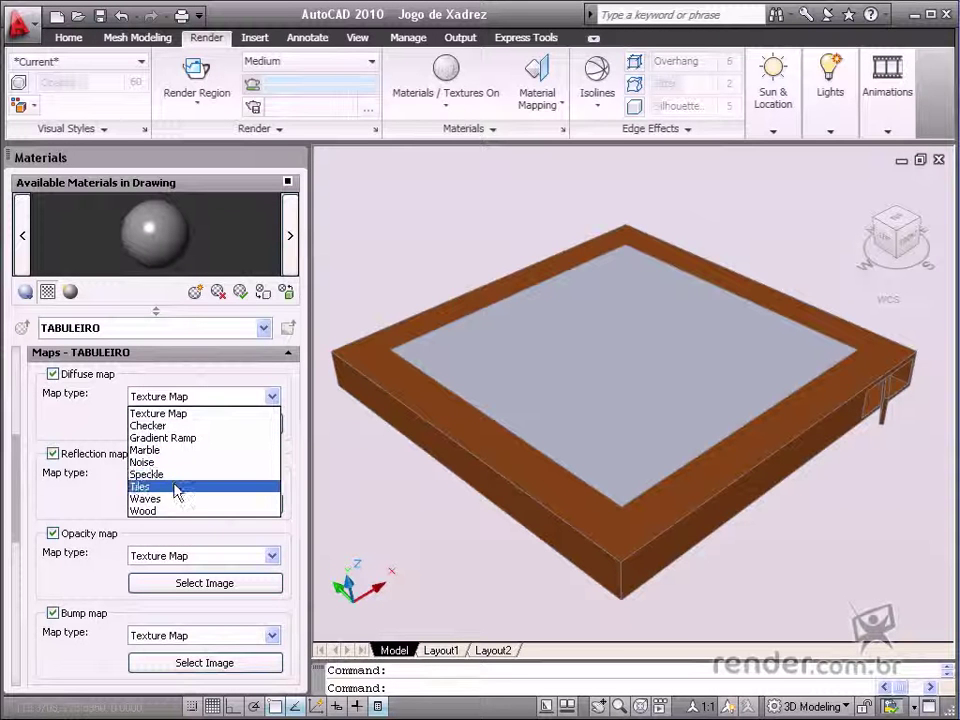
left_click(165, 428)
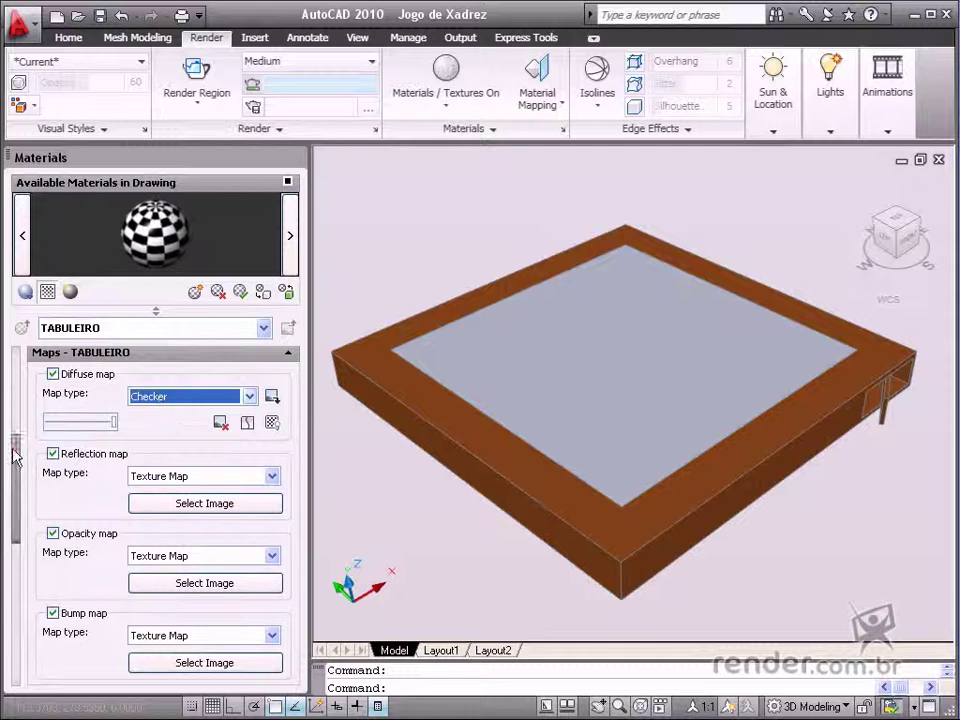
left_click_drag(19, 450, 22, 550)
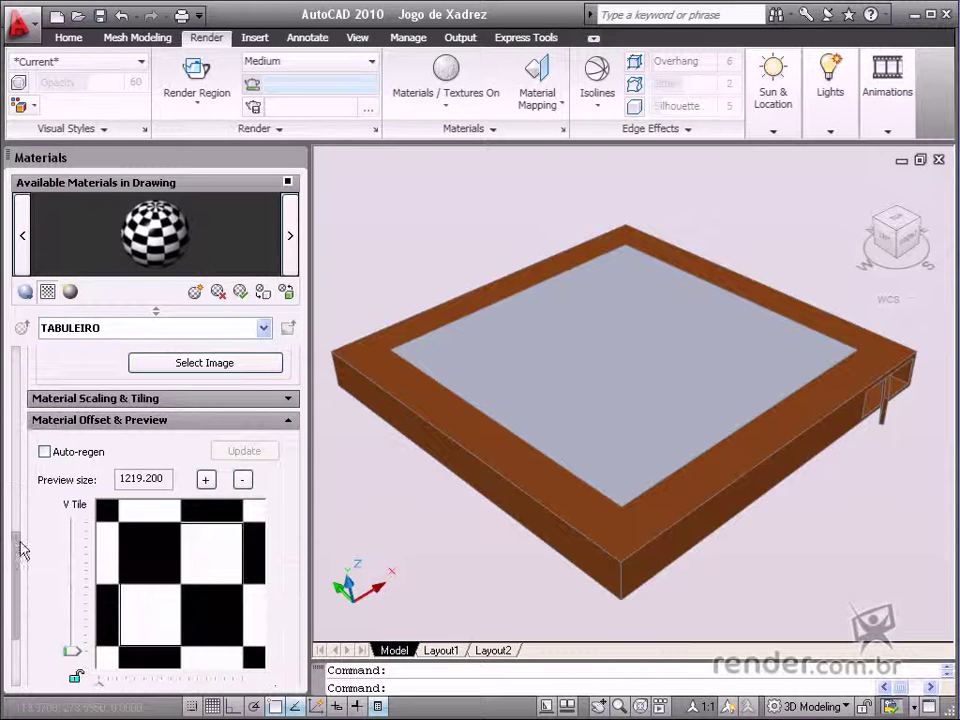
Tile the checker map 8 by 8 in millimetres, width and height locked, Auto-regen on.
left_click(289, 399)
left_click(237, 428)
left_click(160, 470)
left_click(267, 471)
left_click_drag(214, 455, 93, 468)
type("8")
key("Tab")
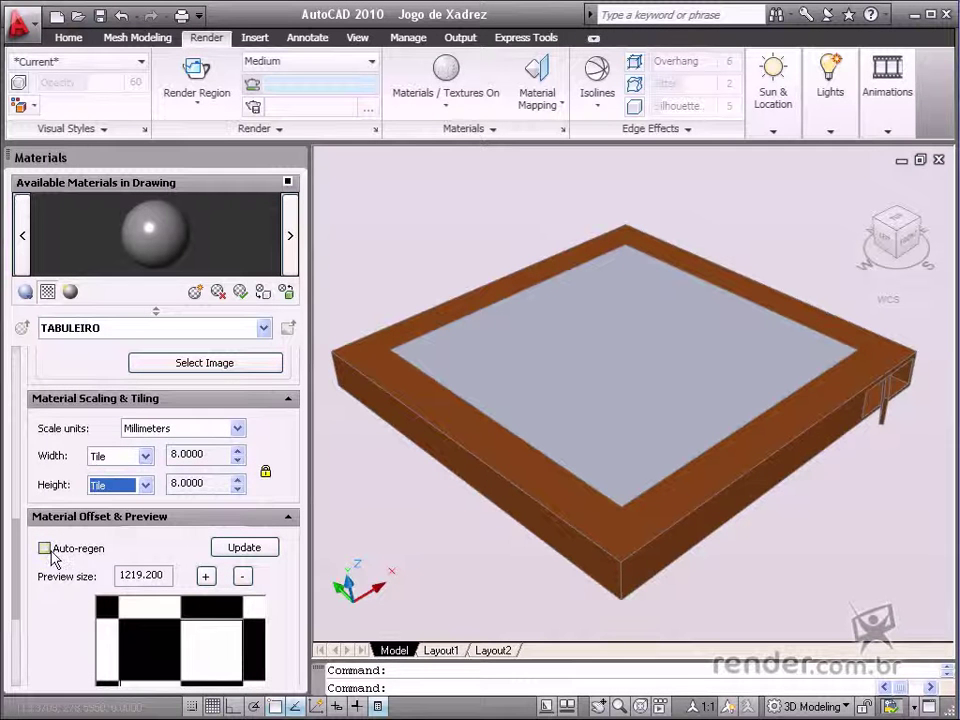
left_click(44, 548)
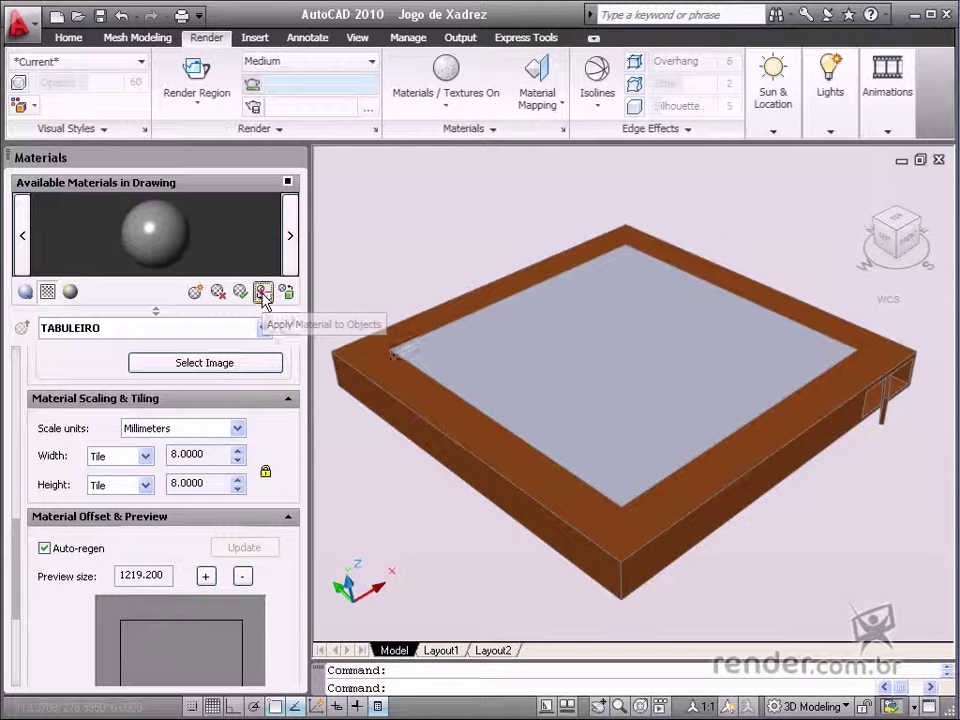
Apply TABULEIRO to the board's top face, showing black-and-white 8-by-8 squares.
left_click(265, 293)
left_click(564, 321)
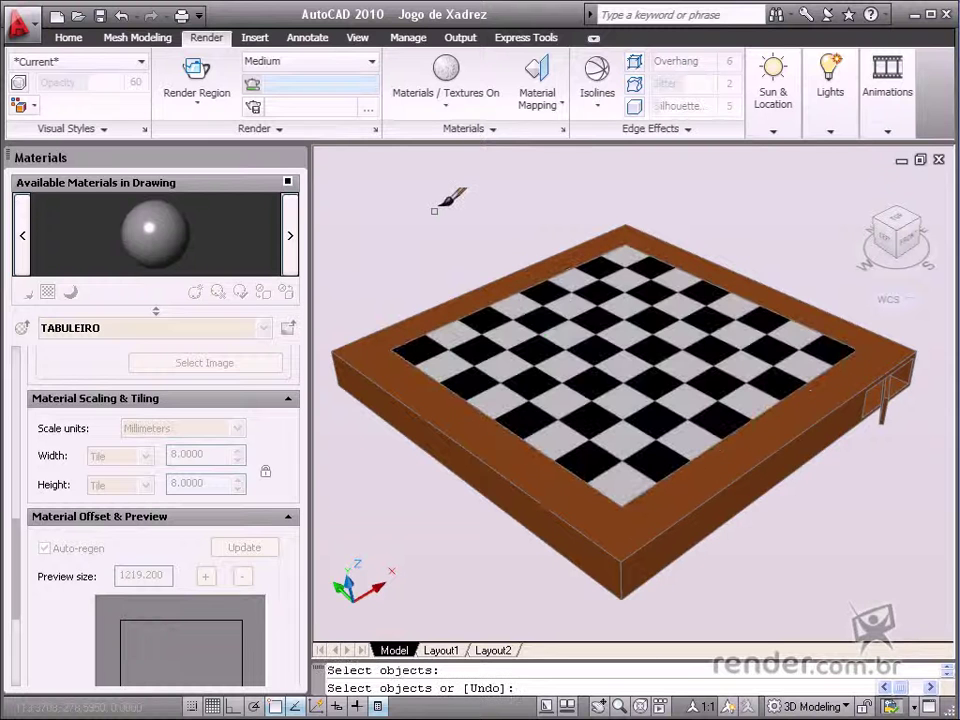
key("Return")
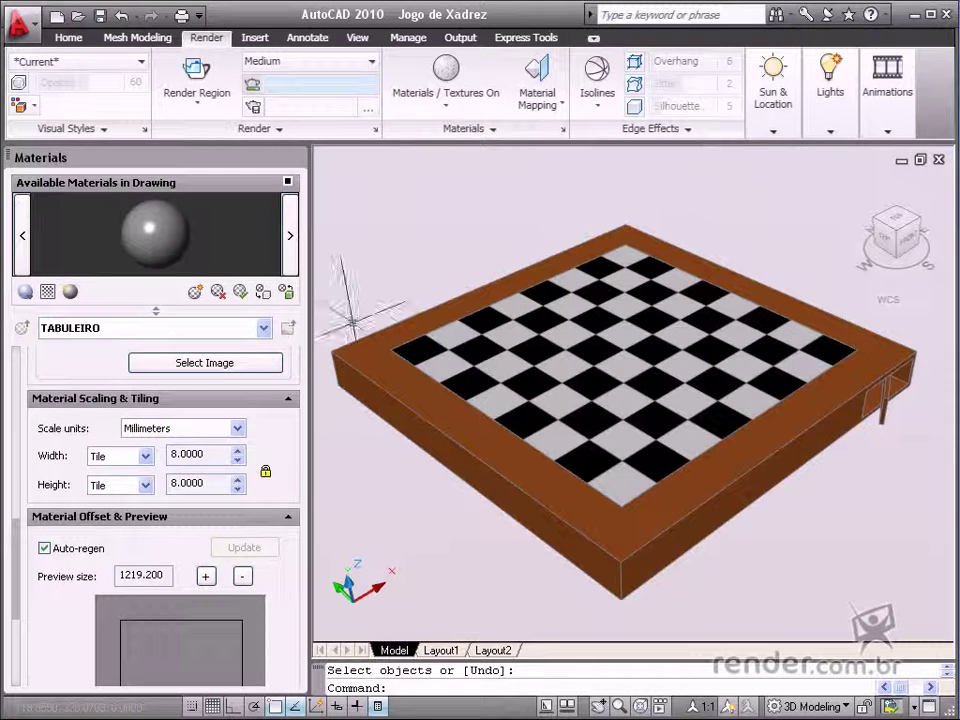
scroll(15, 510, "up", 3)
left_click_drag(16, 508, 14, 450)
Set the checker's Color 1 to tan index colour 33, then return to TABULEIRO.
left_click(274, 424)
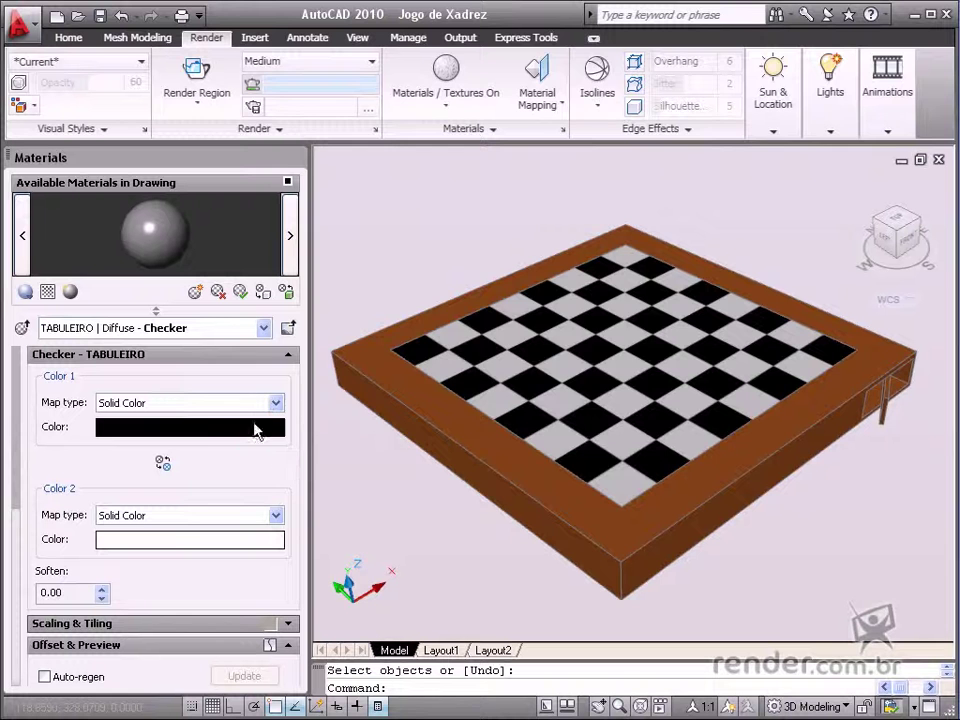
left_click(214, 427)
left_click(362, 225)
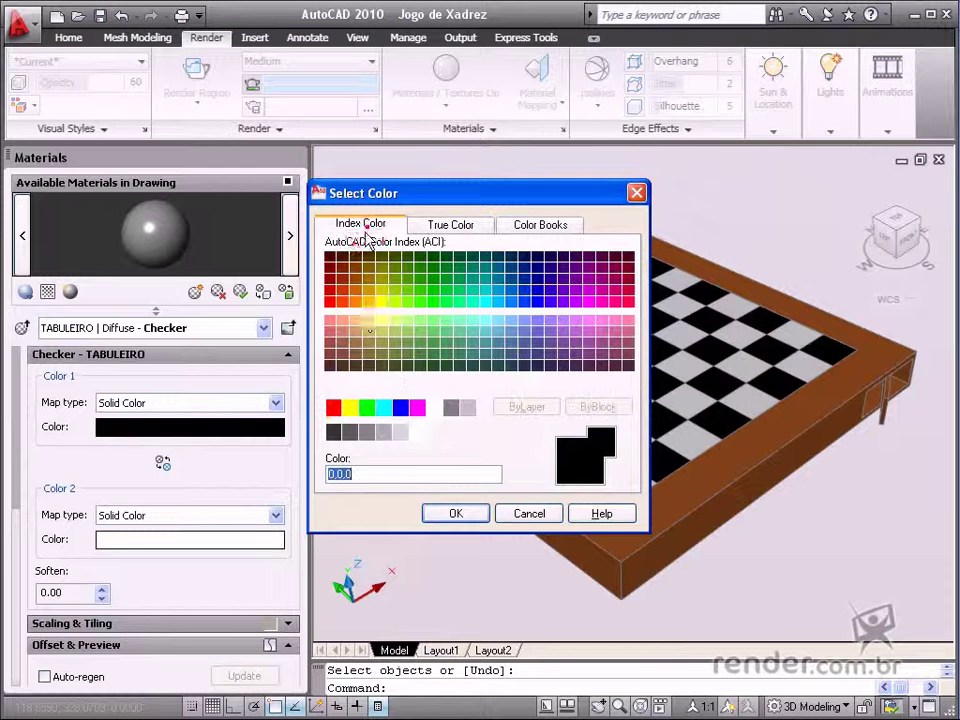
left_click(368, 333)
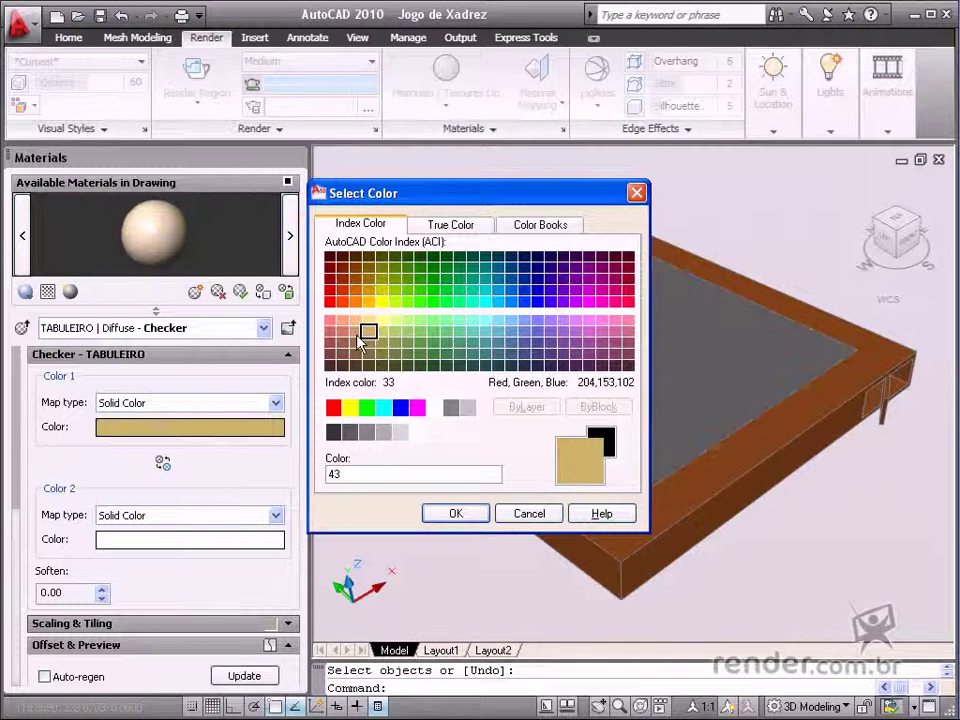
left_click(357, 331)
left_click(453, 514)
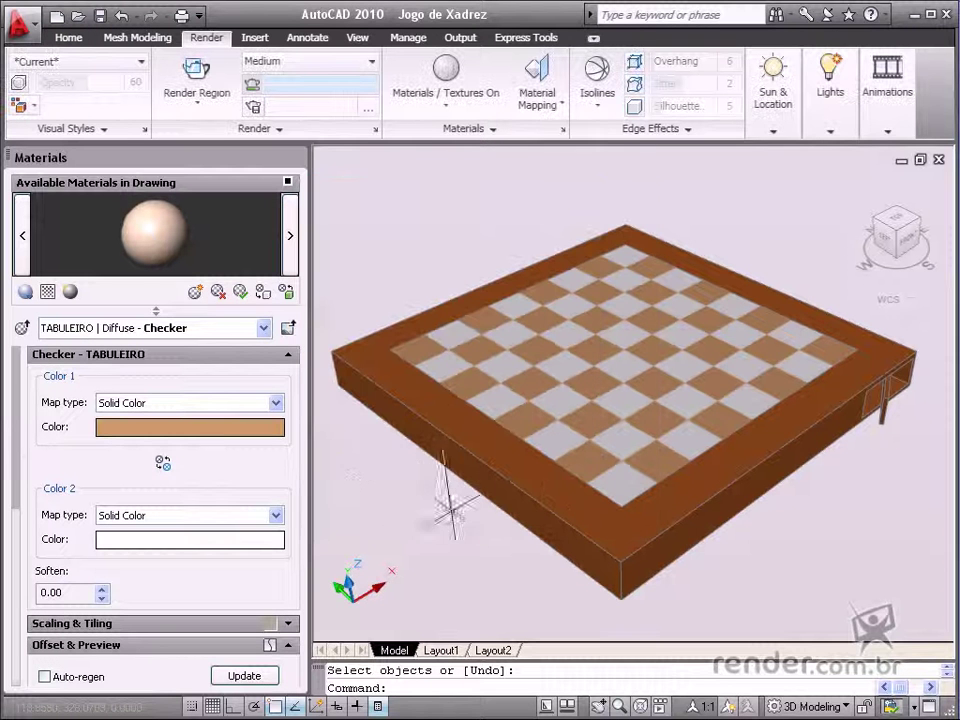
left_click(288, 328)
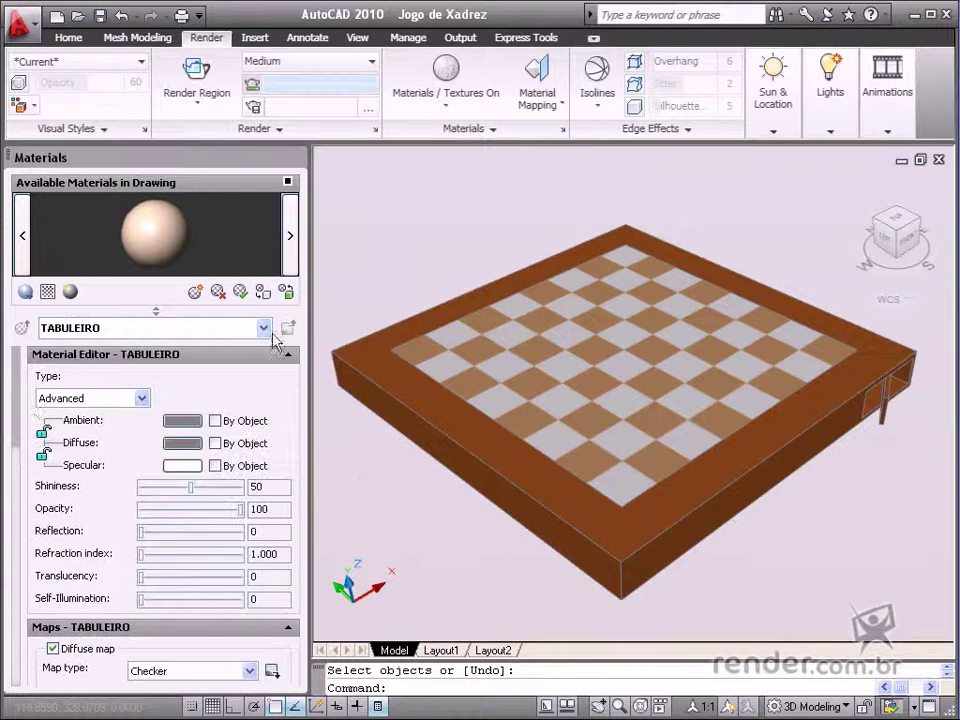
left_click_drag(15, 420, 5, 494)
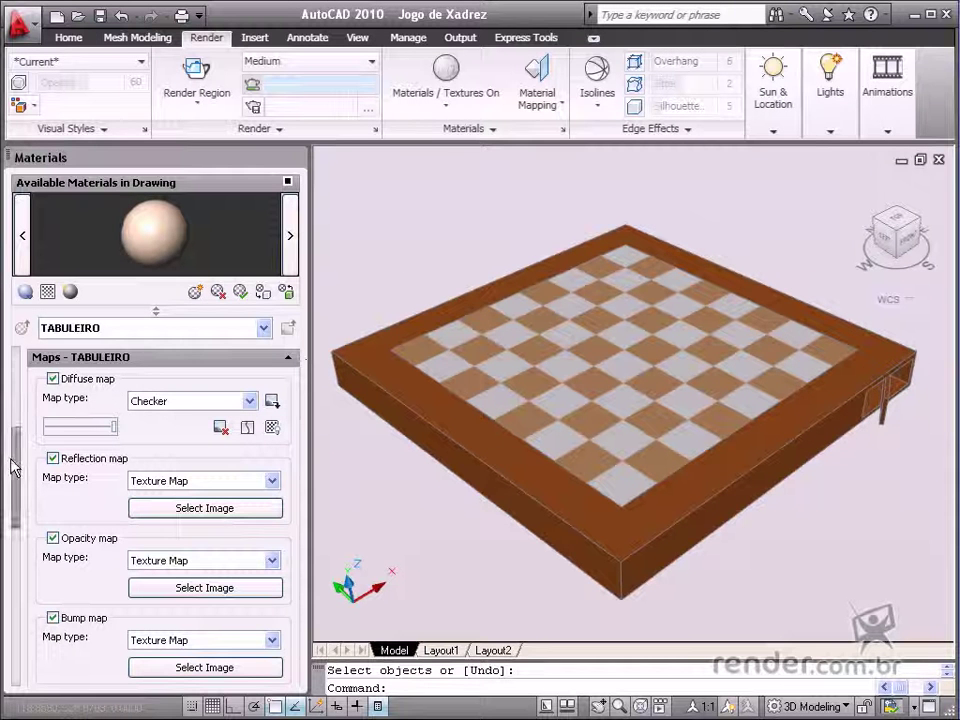
Set TABULEIRO's bump map type to Checker.
left_click_drag(15, 456, 10, 508)
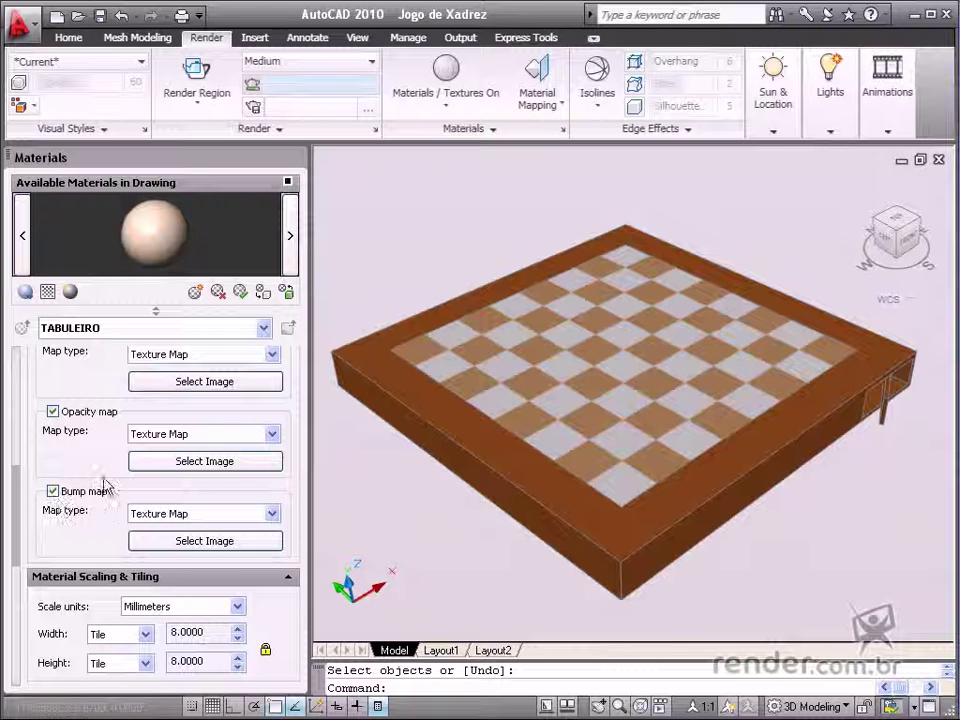
left_click(273, 514)
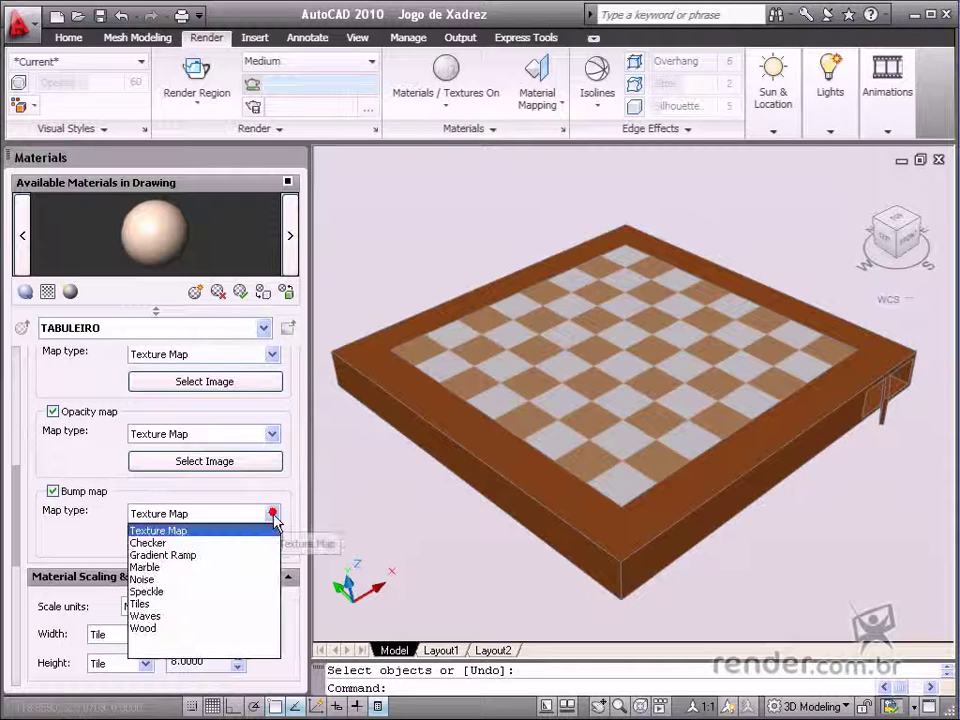
left_click(174, 544)
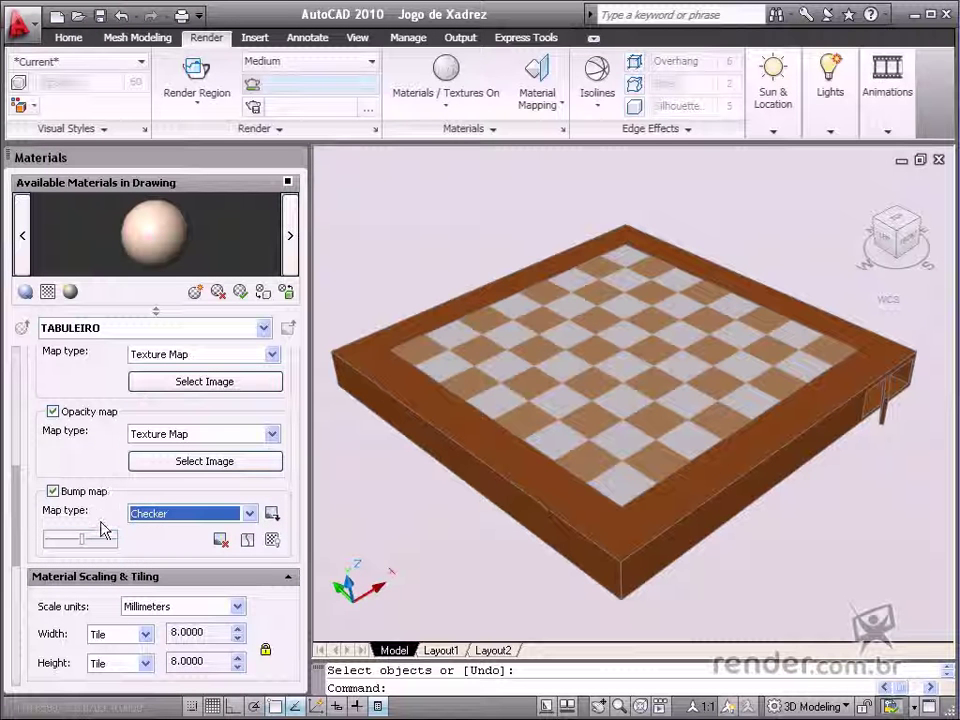
left_click_drag(17, 514, 22, 466)
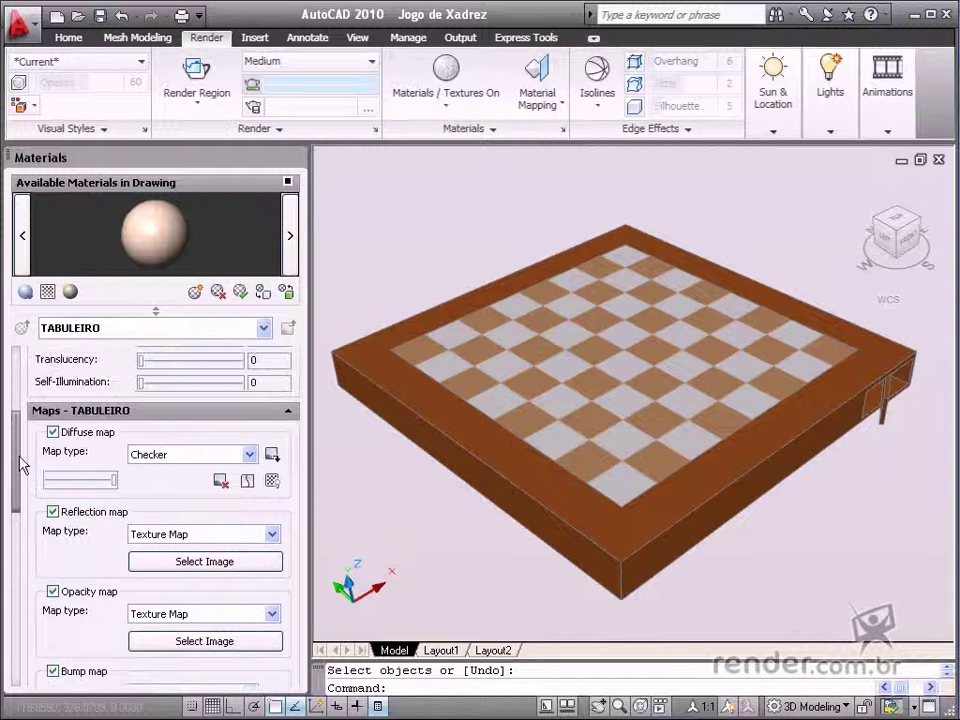
left_click_drag(19, 455, 19, 433)
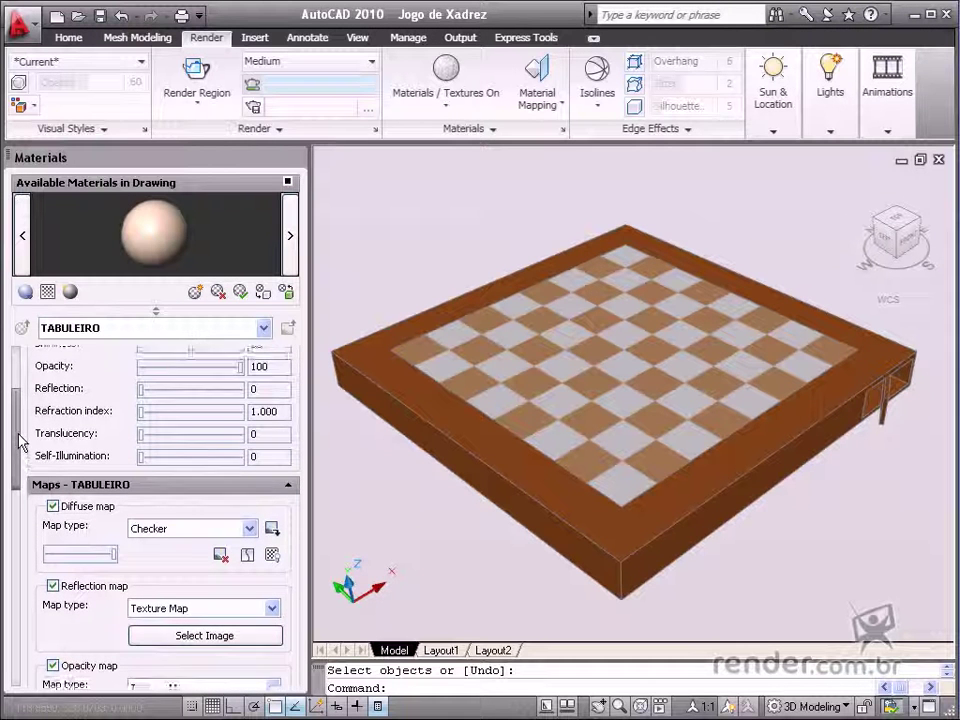
left_click(197, 99)
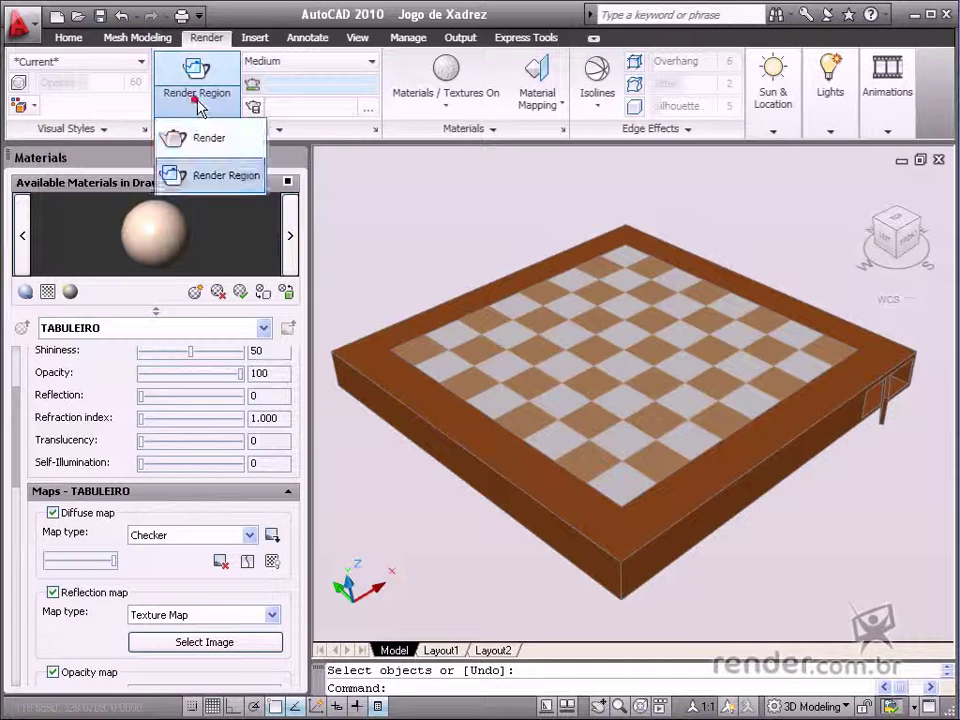
left_click(197, 175)
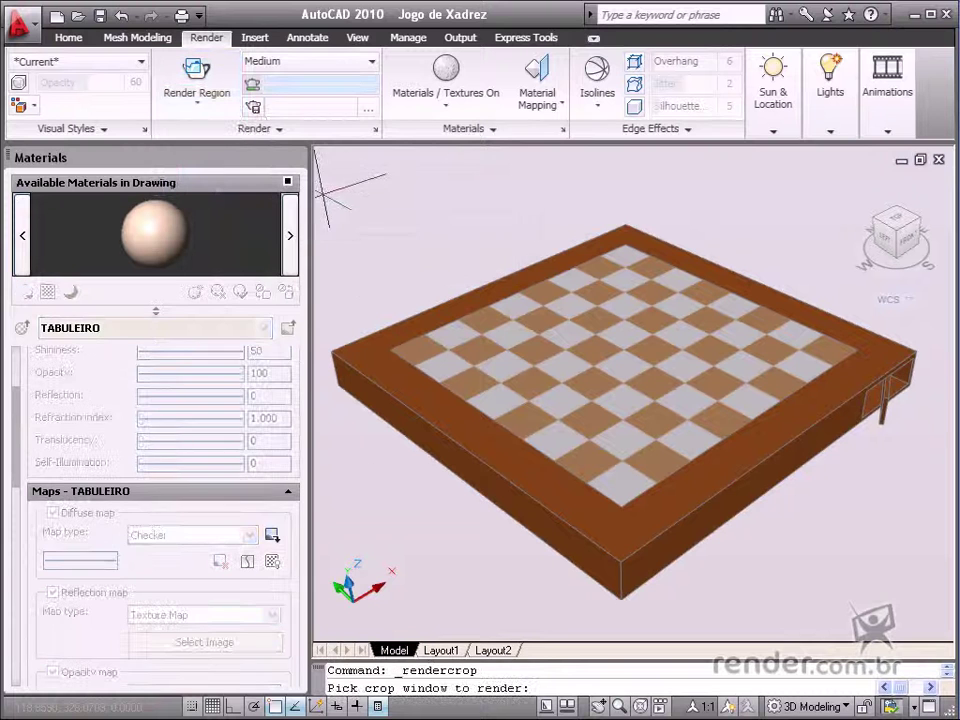
left_click(324, 190)
left_click(801, 626)
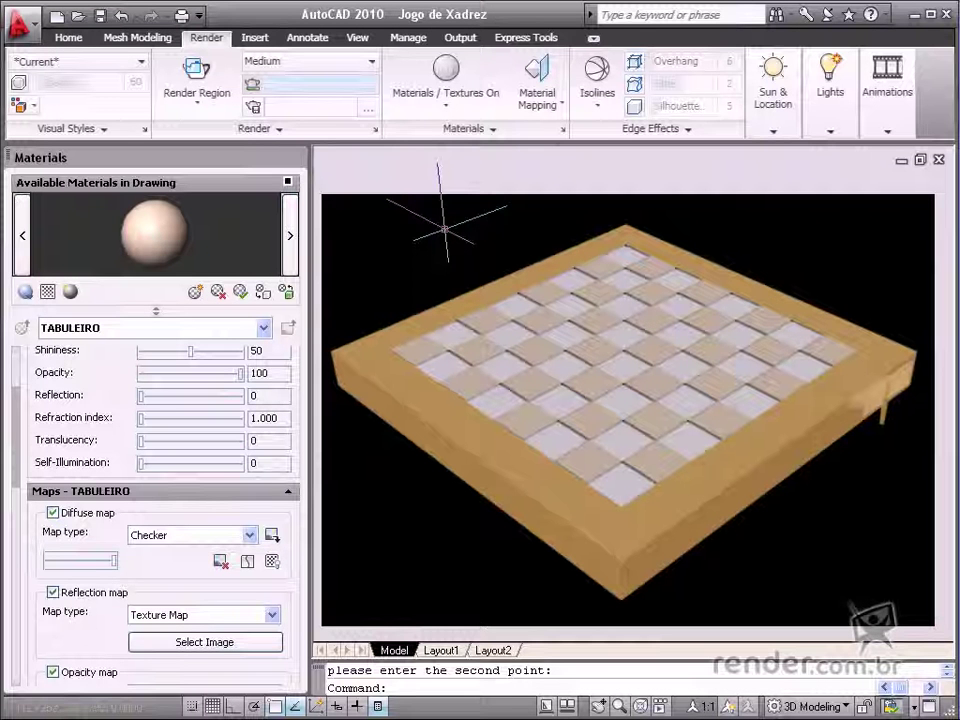
middle_click(516, 170, "shift")
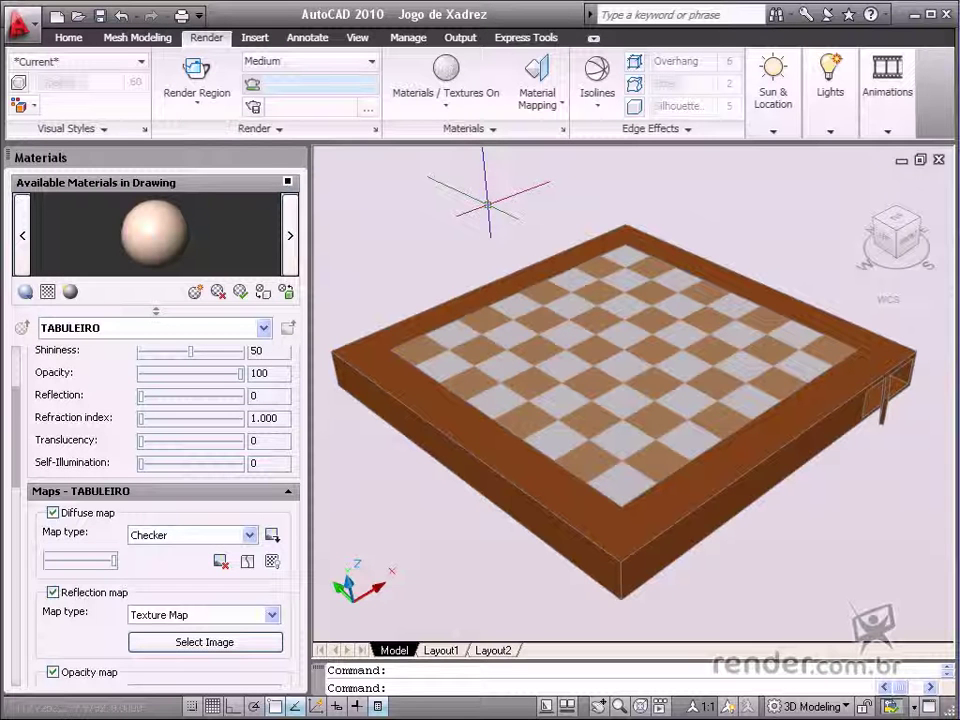
type("LA")
Thaw the PEÇAS chess-piece layers and set Edge Effects to No Edges.
key("Return")
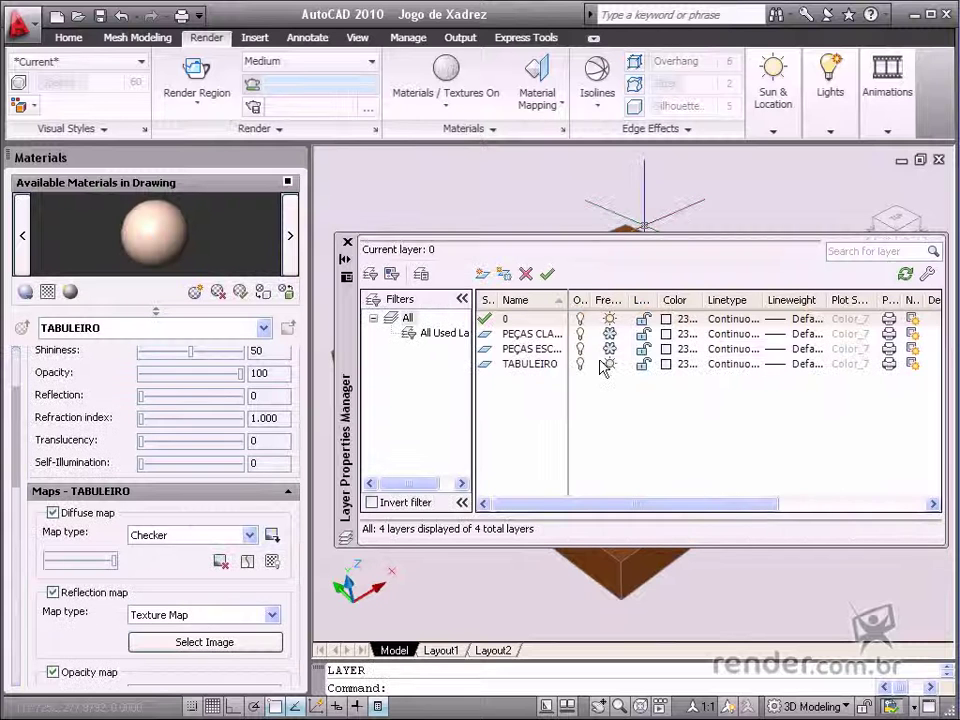
left_click(609, 349)
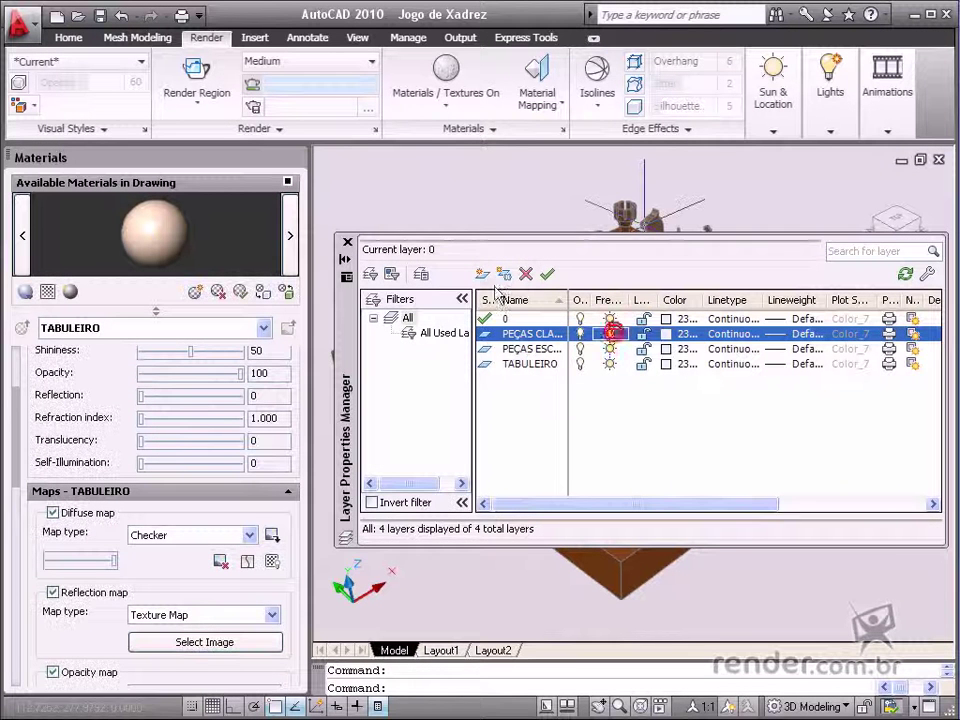
left_click(347, 242)
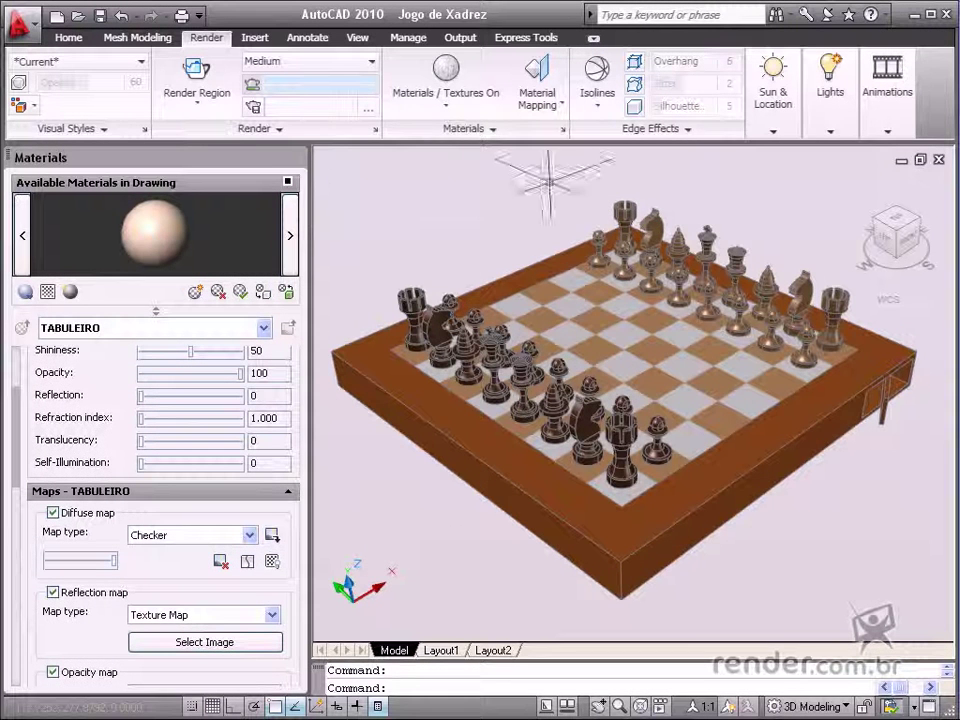
left_click(597, 104)
left_click(596, 137)
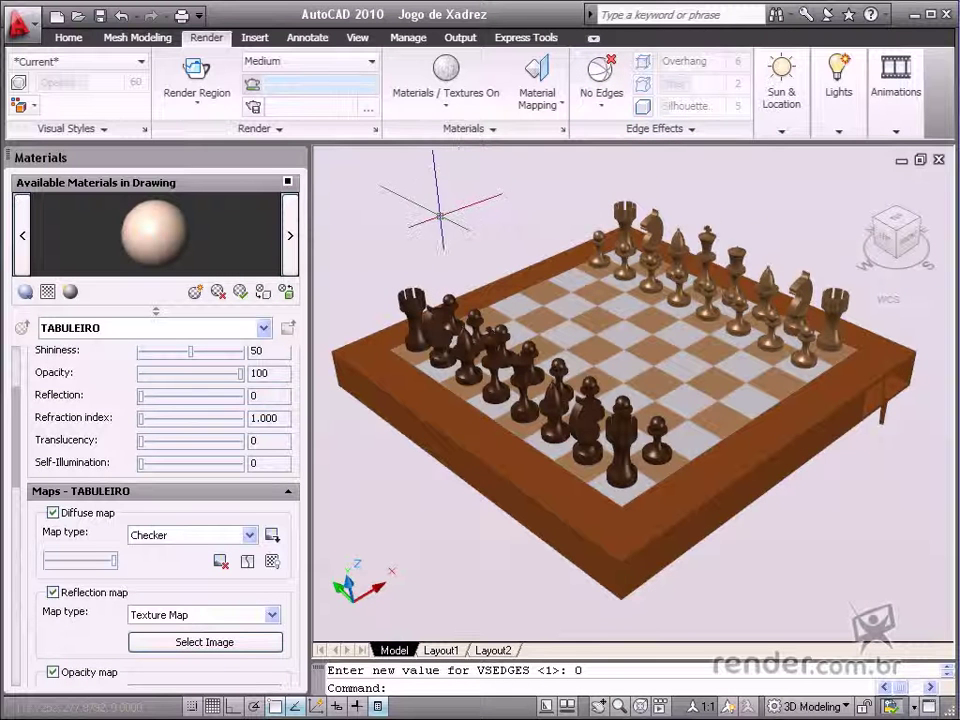
Render the full scene of pieces on the textured board from the Render dropdown.
left_click(195, 103)
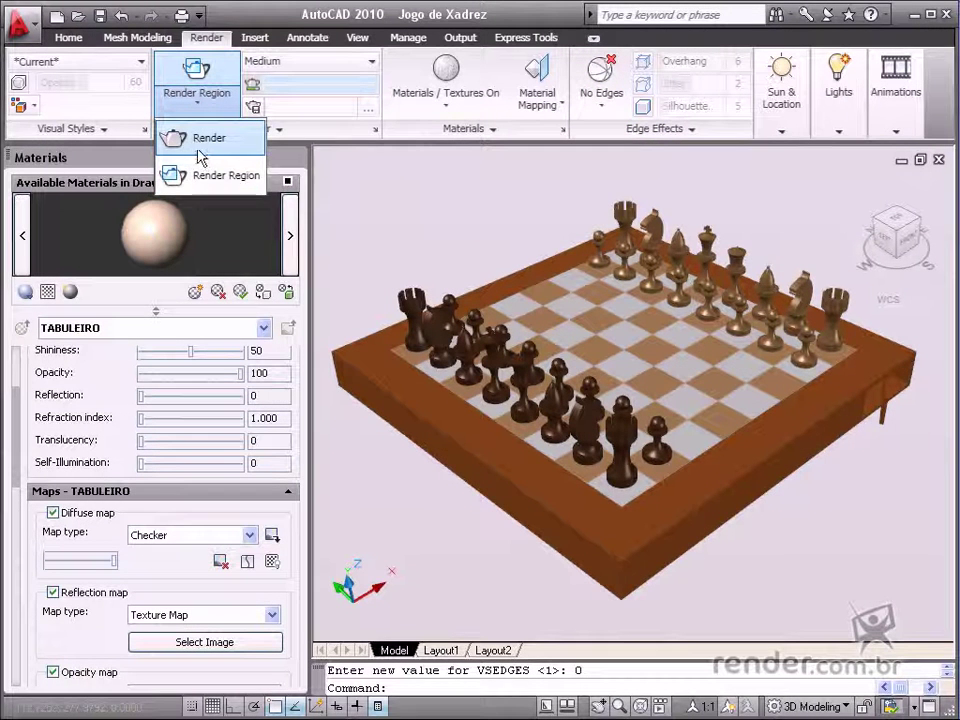
left_click(203, 143)
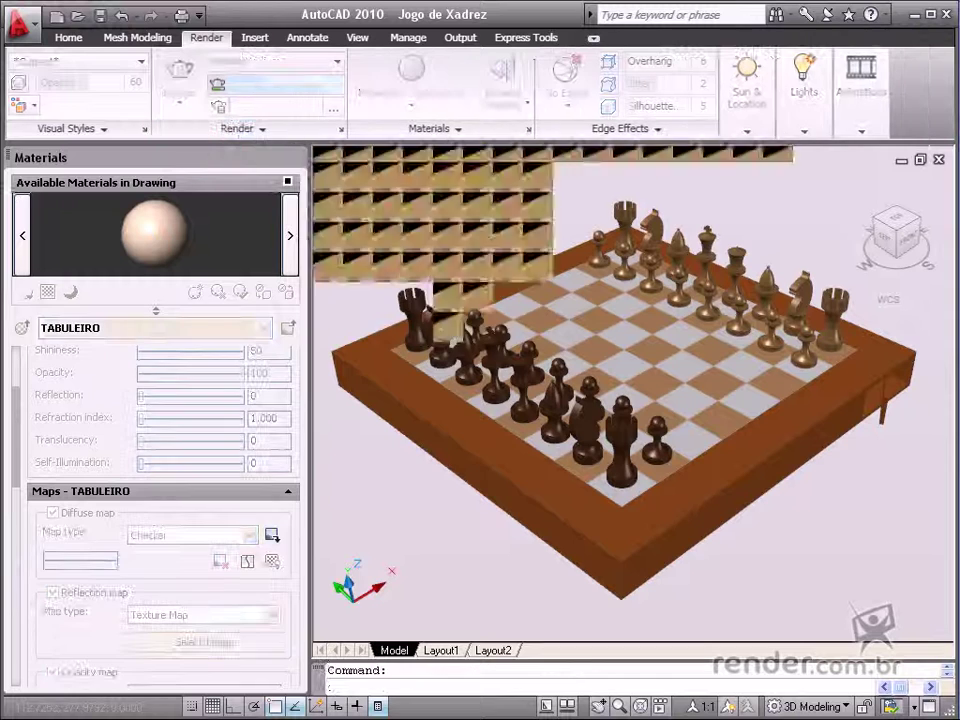